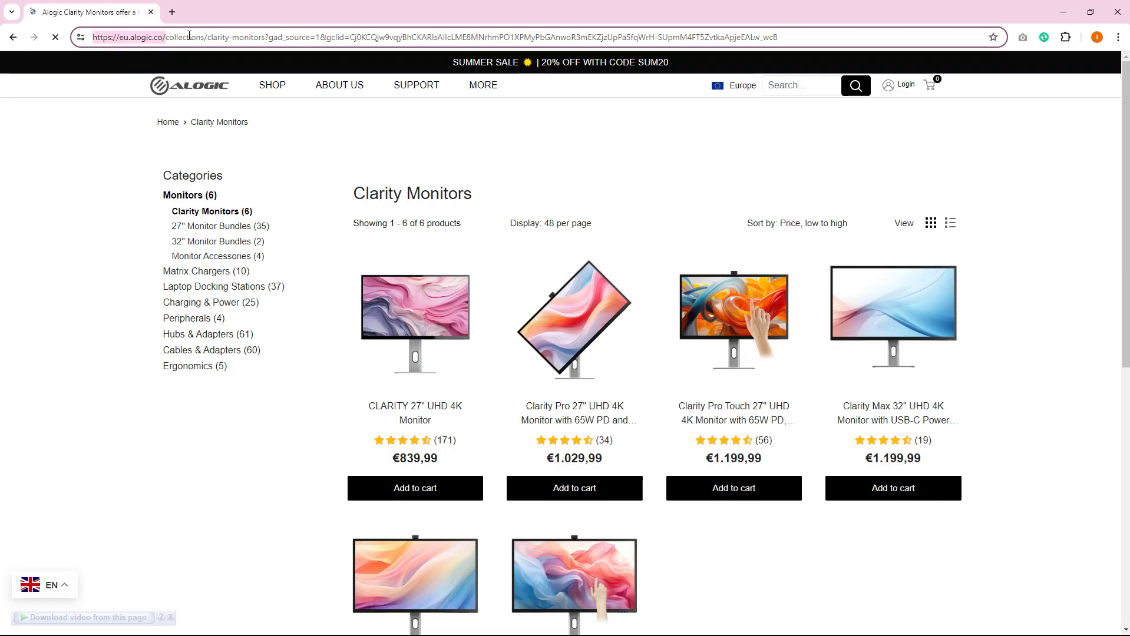
Look through the Clarity Monitors product listing on the Alogic store page
scroll(732, 211, "down", 8)
scroll(732, 212, "up", 3)
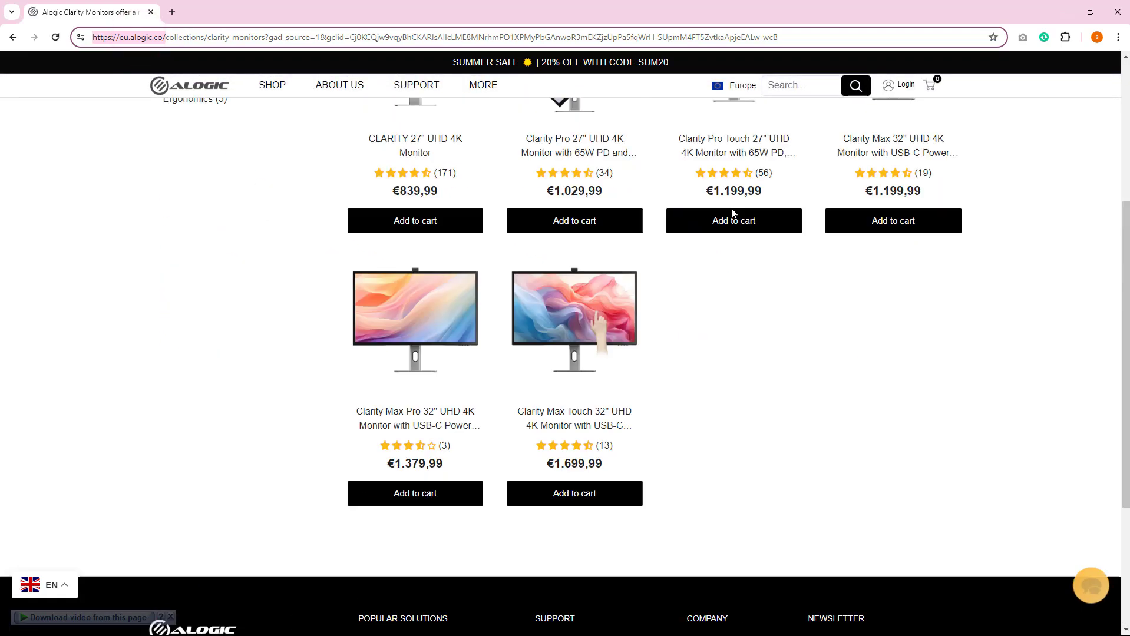
scroll(732, 212, "up", 5)
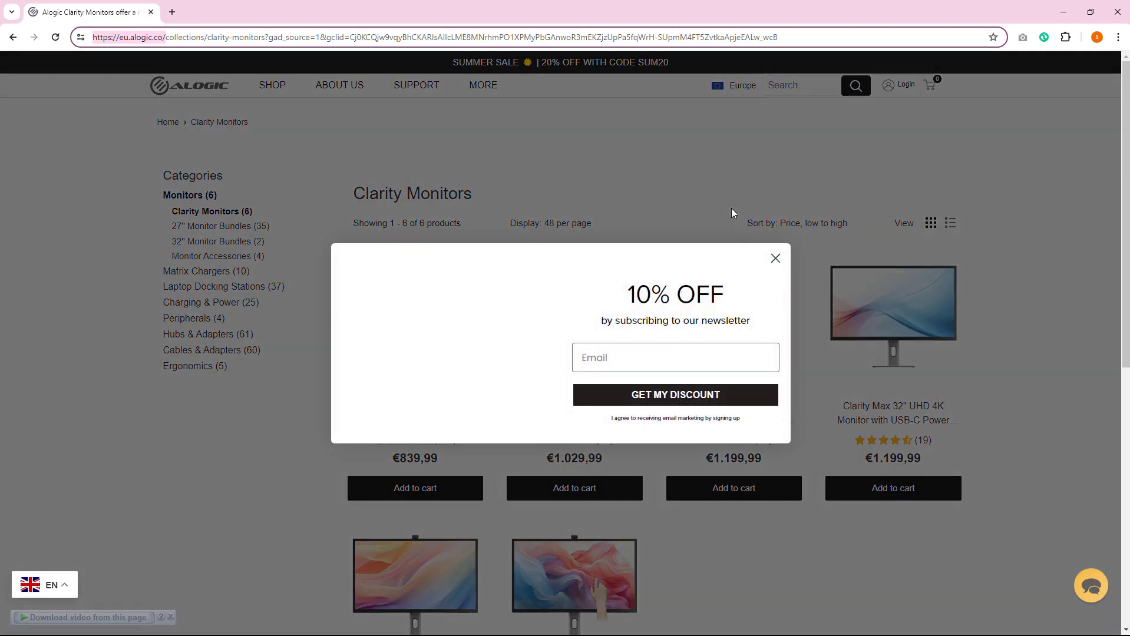
Open youtube.com in a new browser tab
left_click(172, 11)
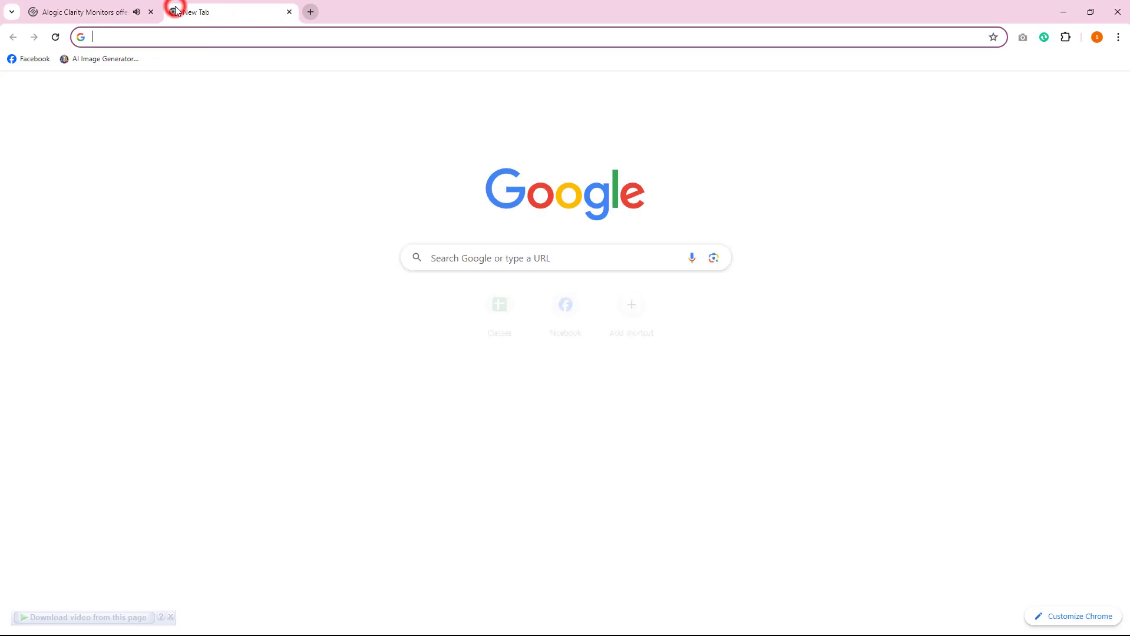
type("youtube.com")
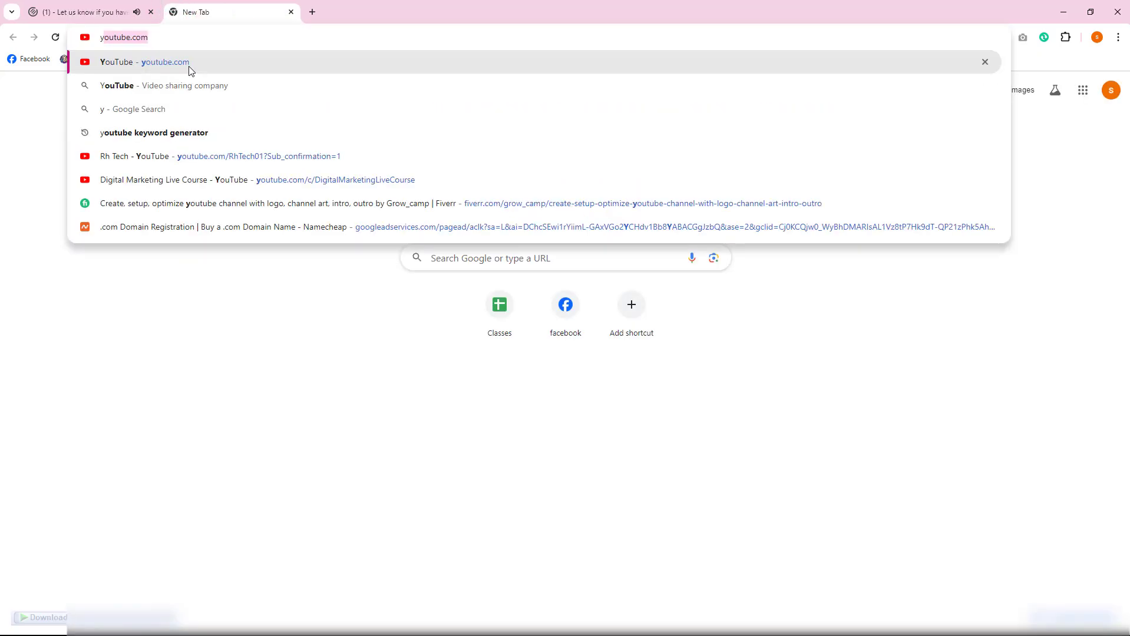
key("Return")
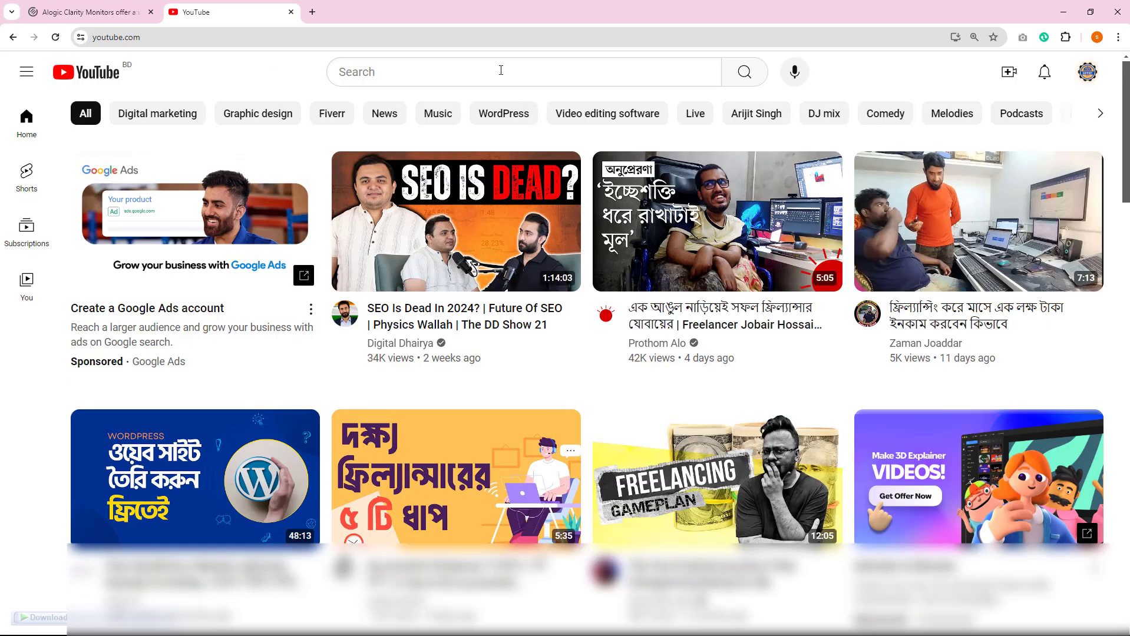
Open the Prothom Alo freelancer video, pause its Manychat ad and visit the advertiser's page
mouse_move(747, 331)
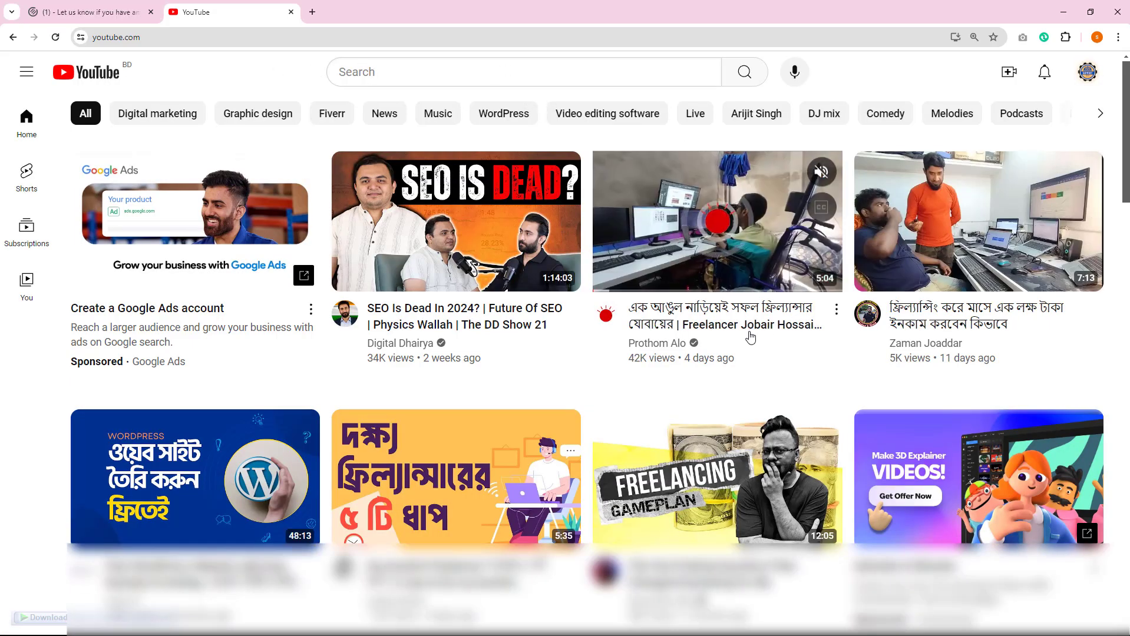
left_click(710, 324)
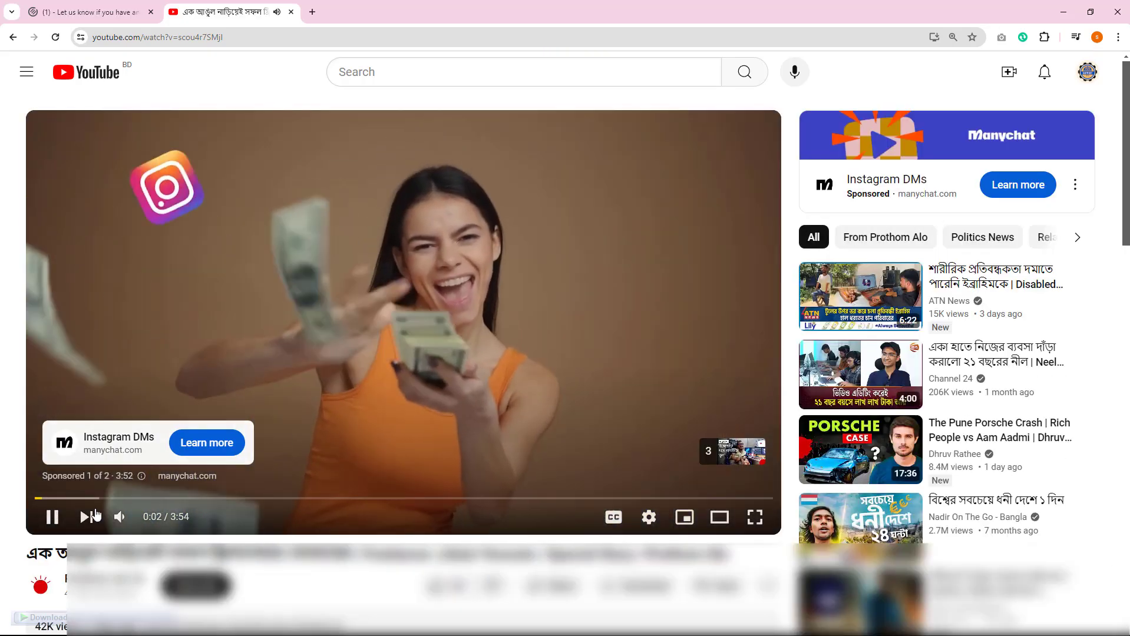
left_click(53, 516)
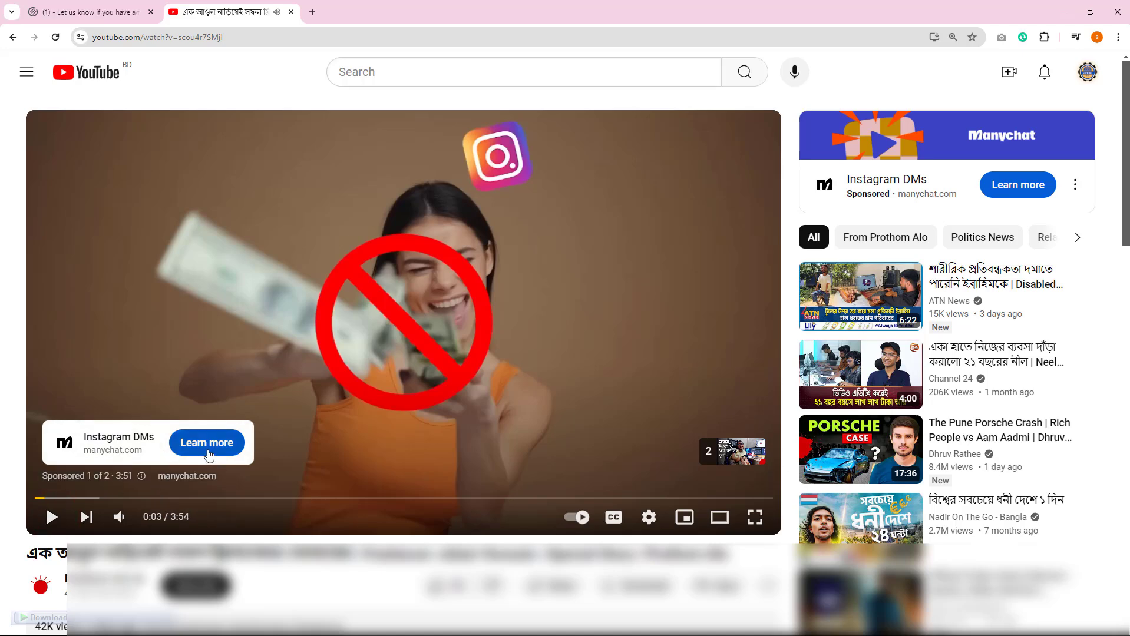
left_click(188, 452)
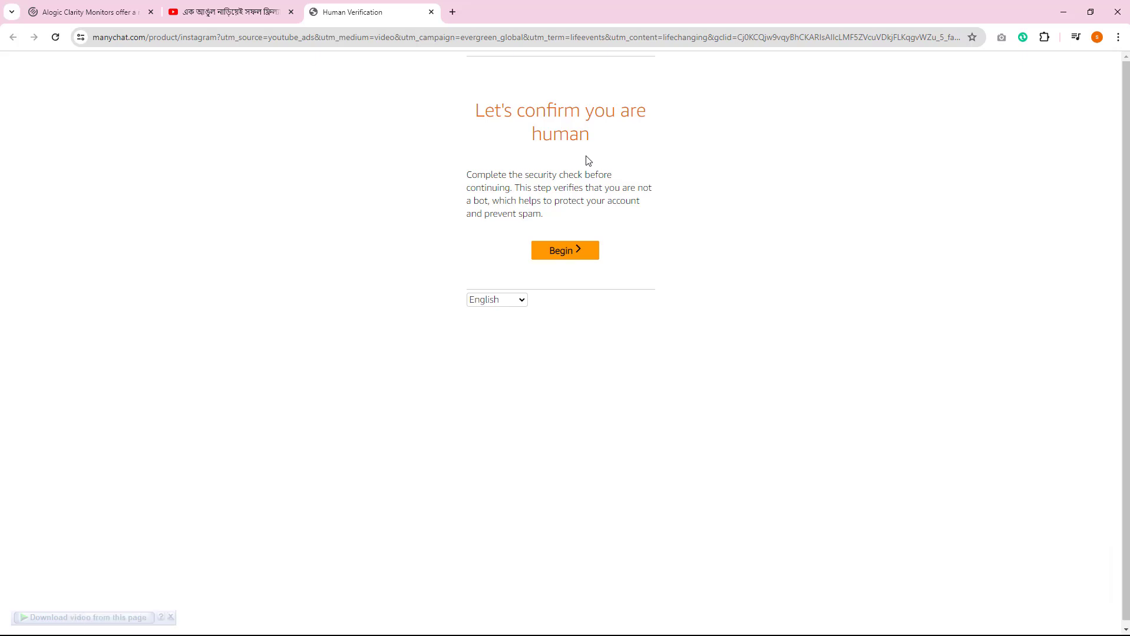
Search for Prothom Alo in a new tab and open the prothomalo.com news site
left_click(453, 13)
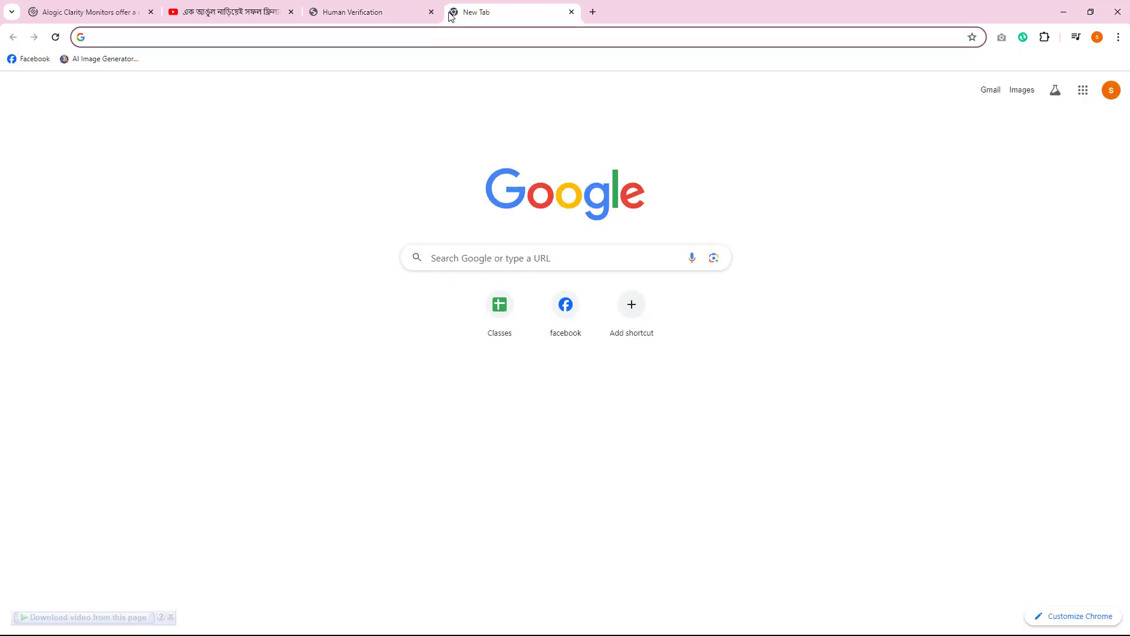
type("proph")
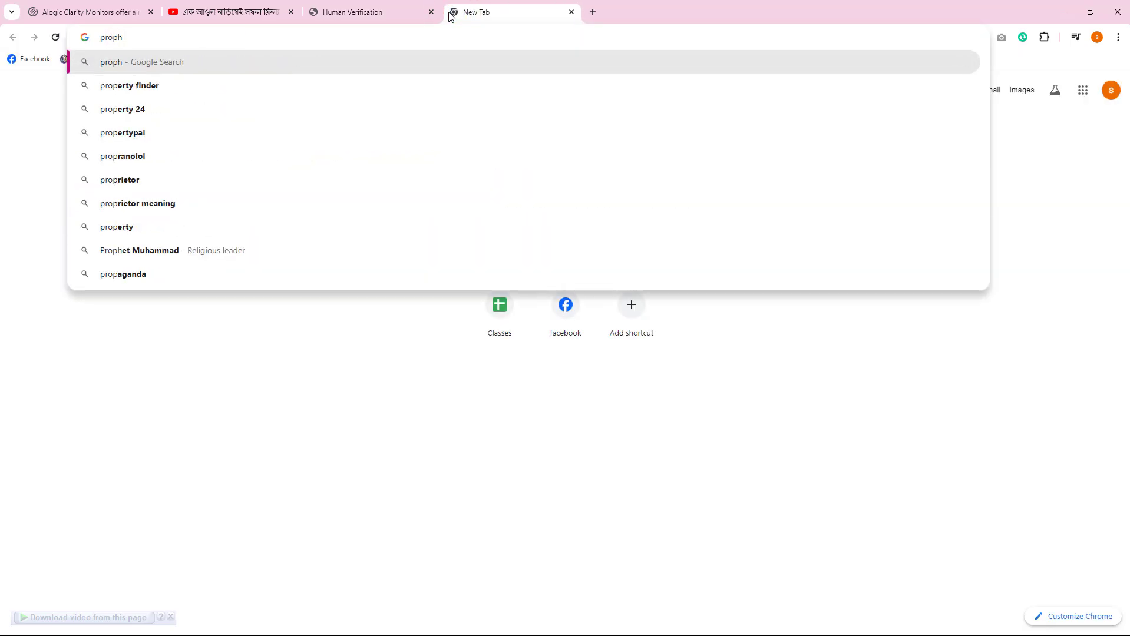
type("om")
left_click(178, 87)
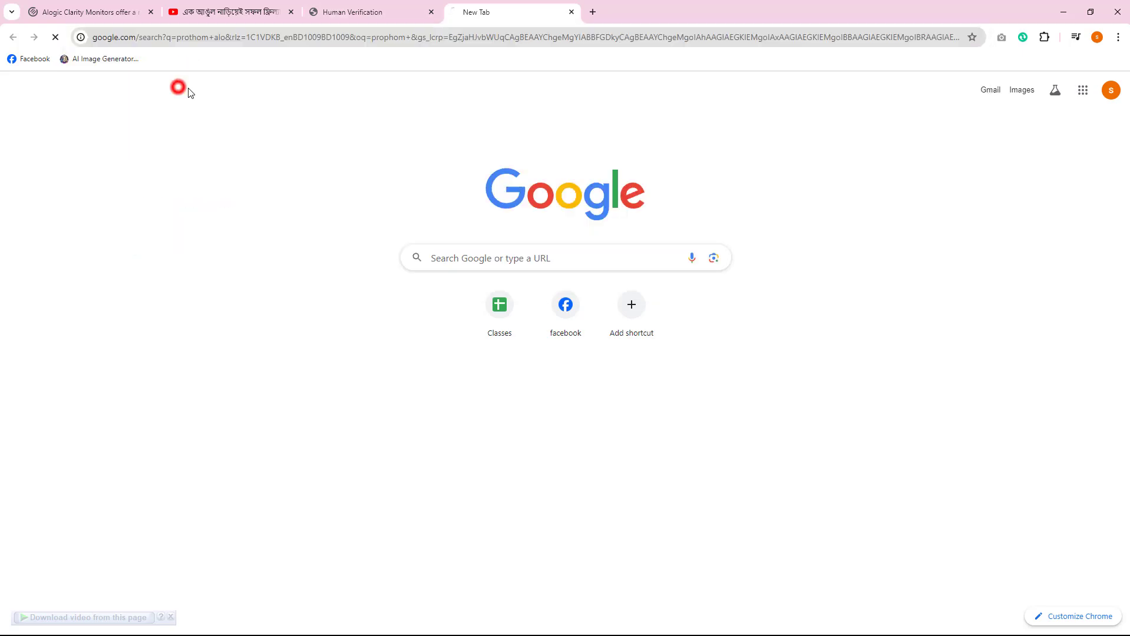
left_click(178, 274)
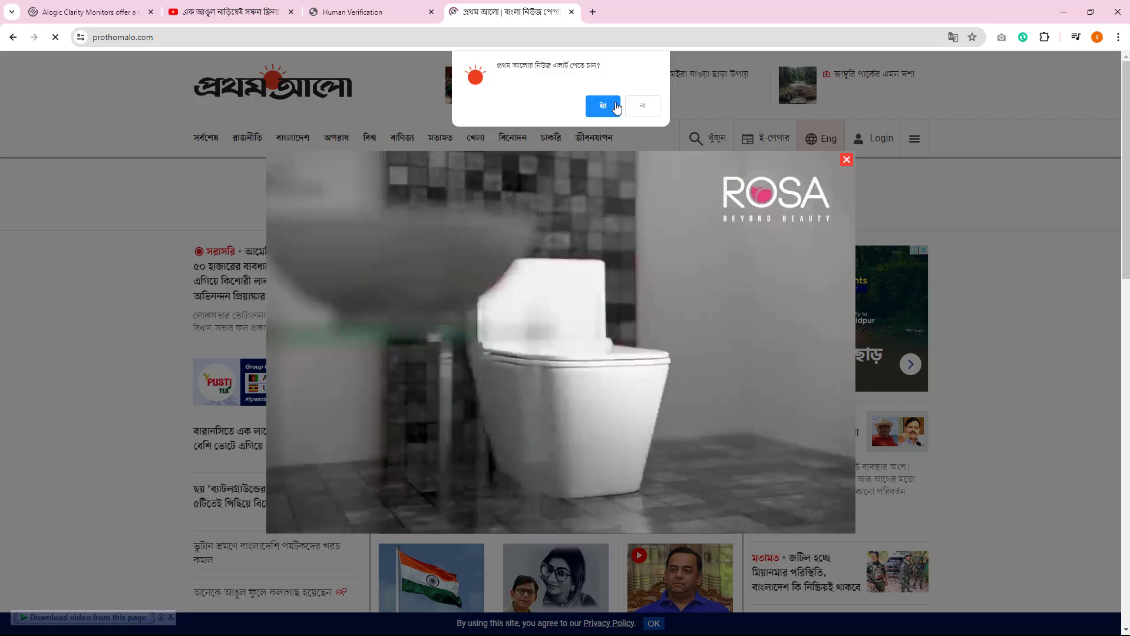
Dismiss the news alert prompt and pop-up ad, and follow the Namecheap banner ad to inspect its landing page address
left_click(631, 106)
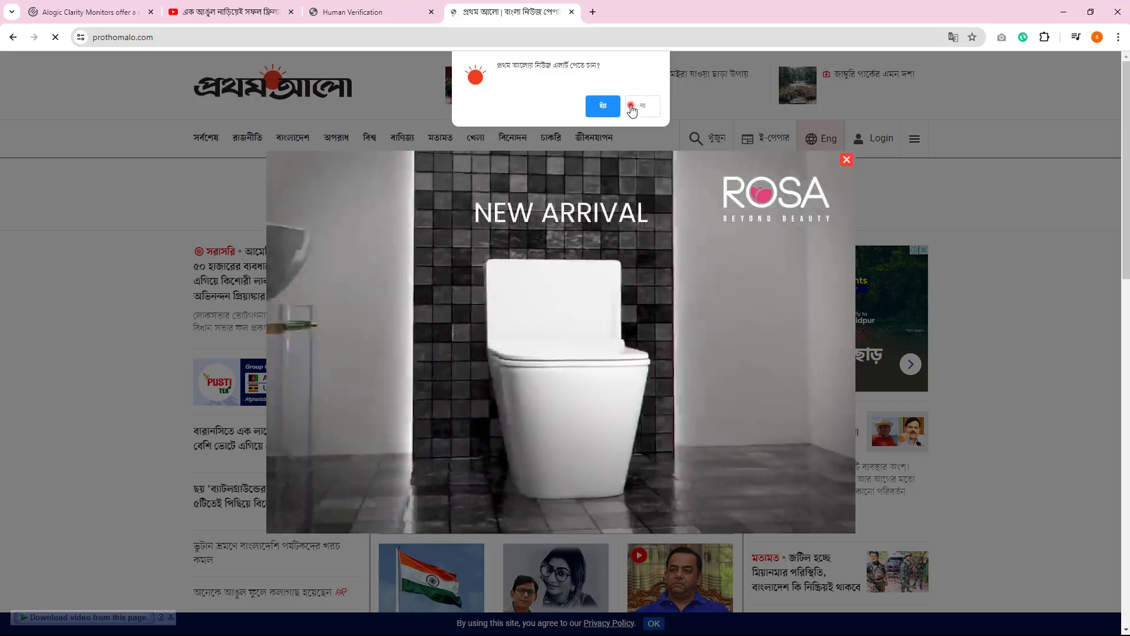
left_click(847, 160)
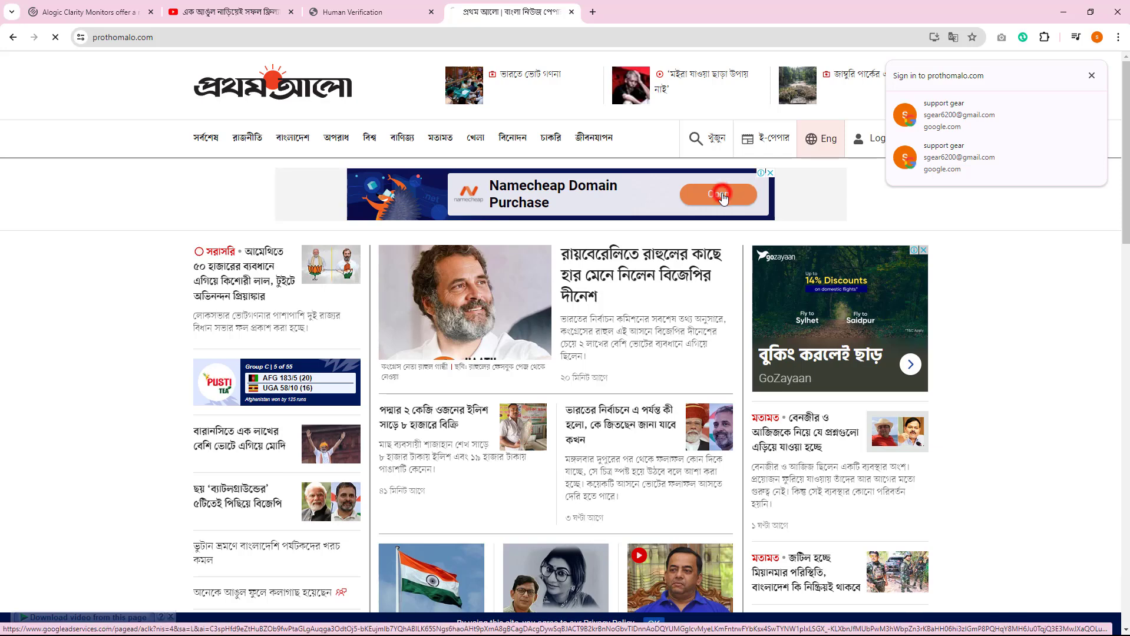
left_click(722, 196)
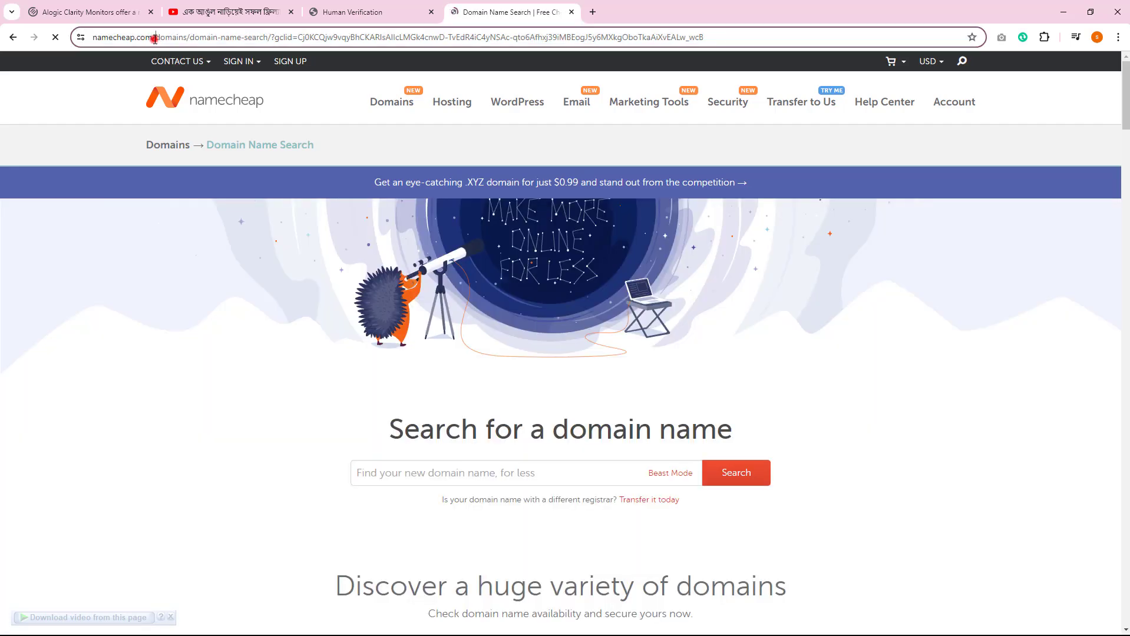
left_click(148, 37)
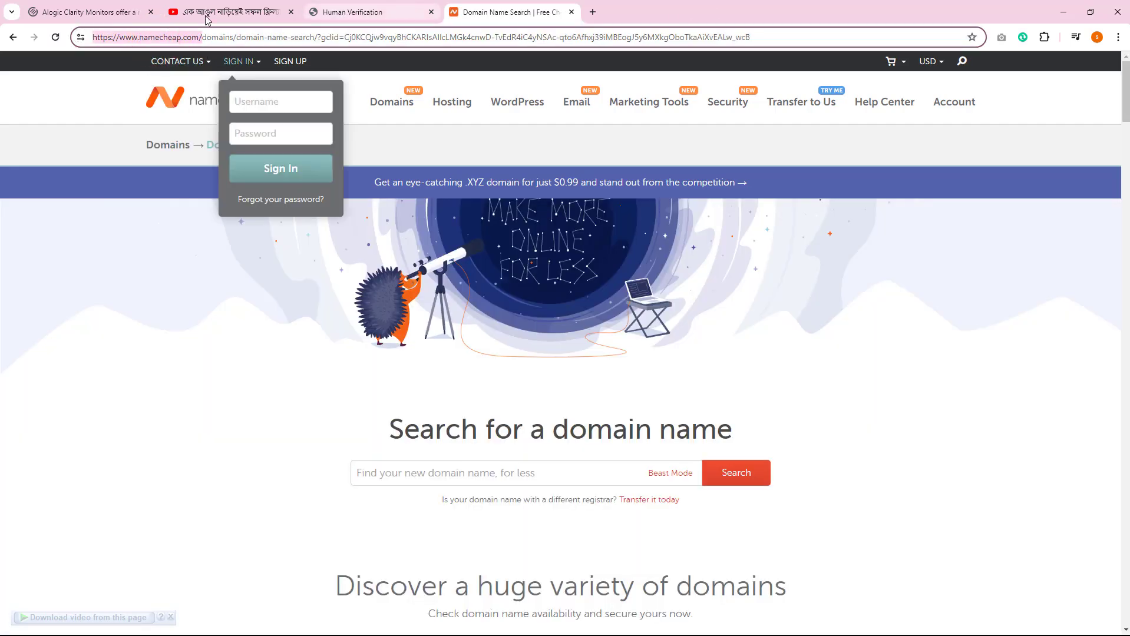
Close the Namecheap, Manychat, YouTube and Alogic pages, keeping only one blank new tab
left_click(571, 12)
left_click(430, 12)
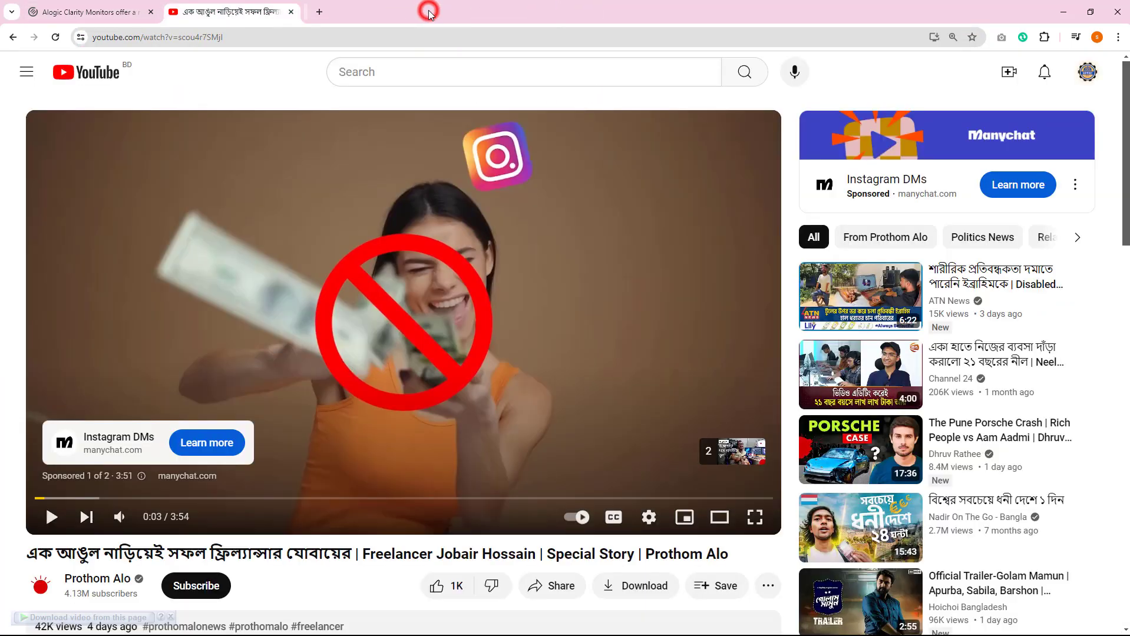
left_click(318, 12)
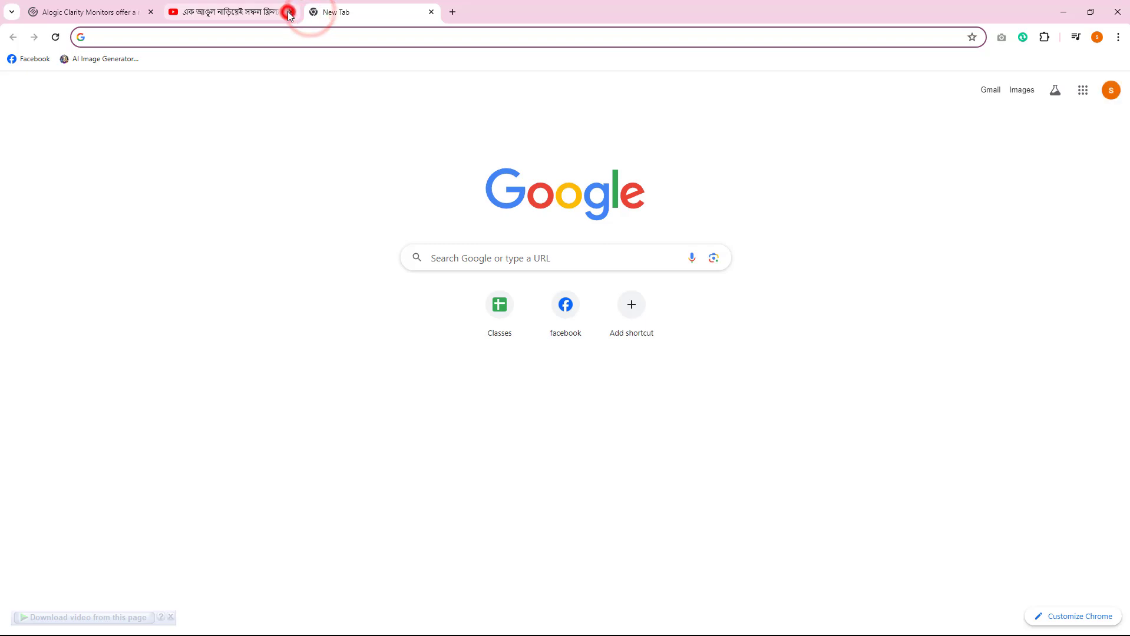
left_click(289, 12)
left_click(151, 12)
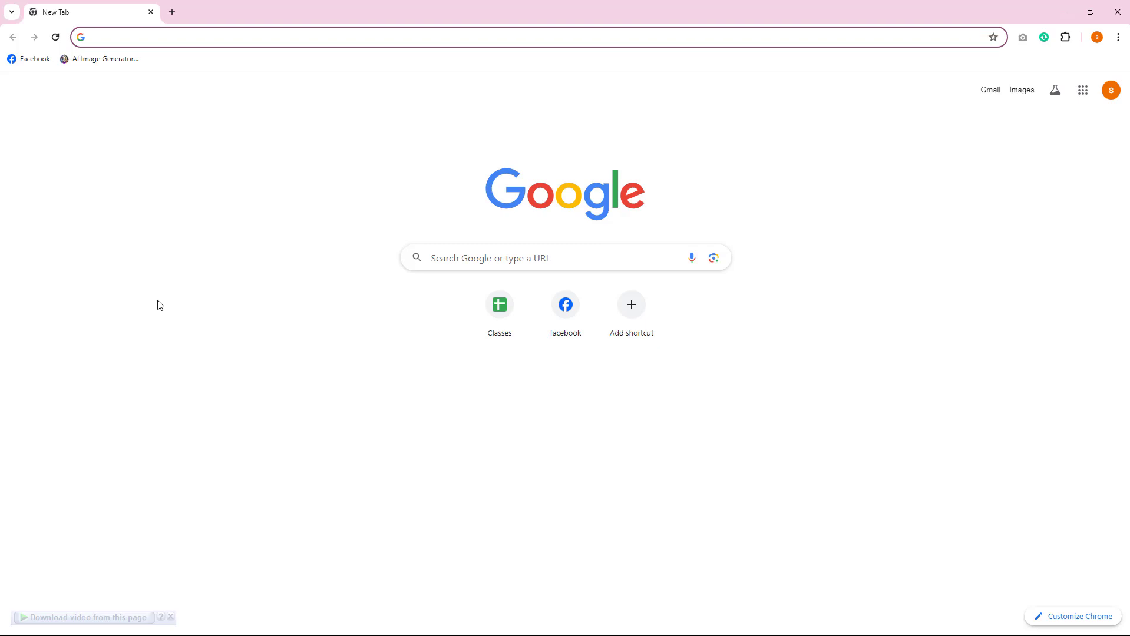
Search Google for "panthion io" and open the Pantheon.io home page from the results
type("pan")
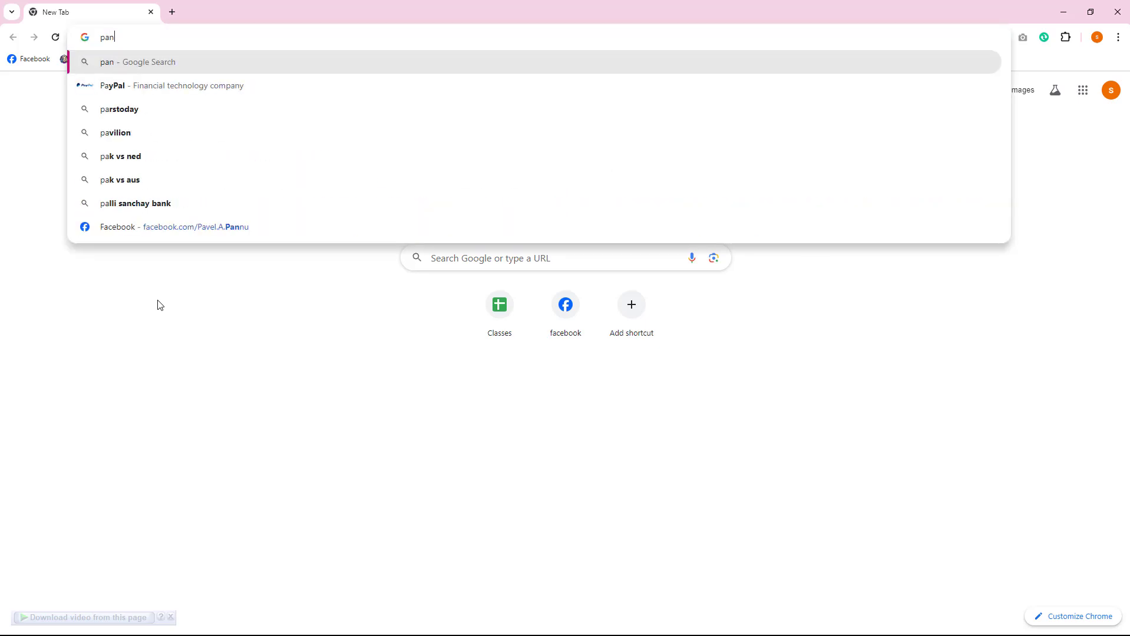
type("thion io")
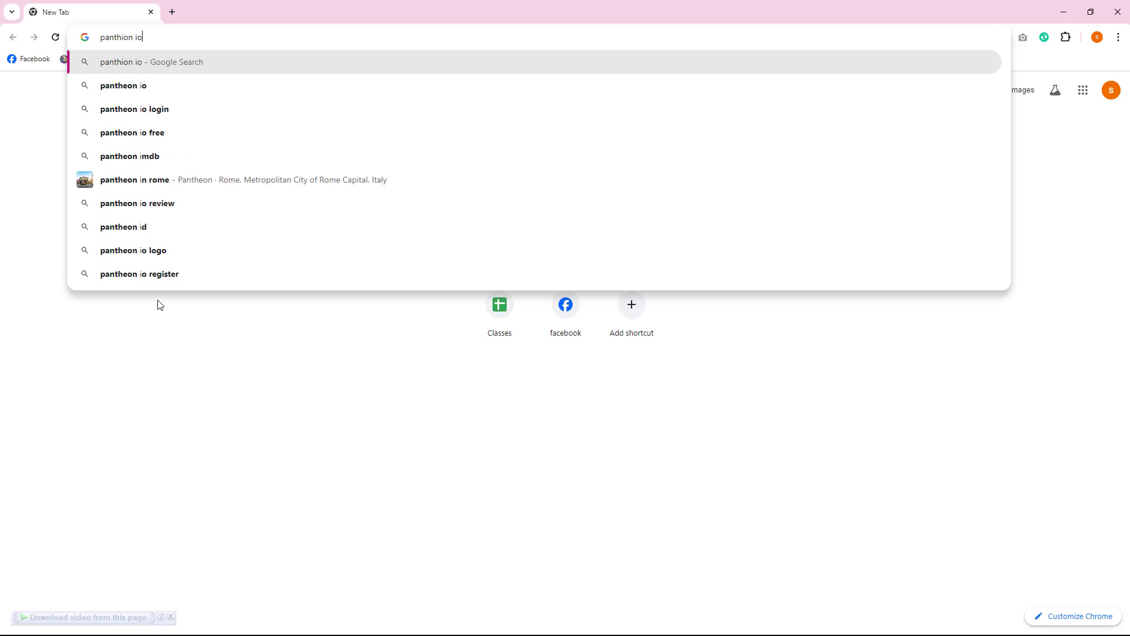
key("Return")
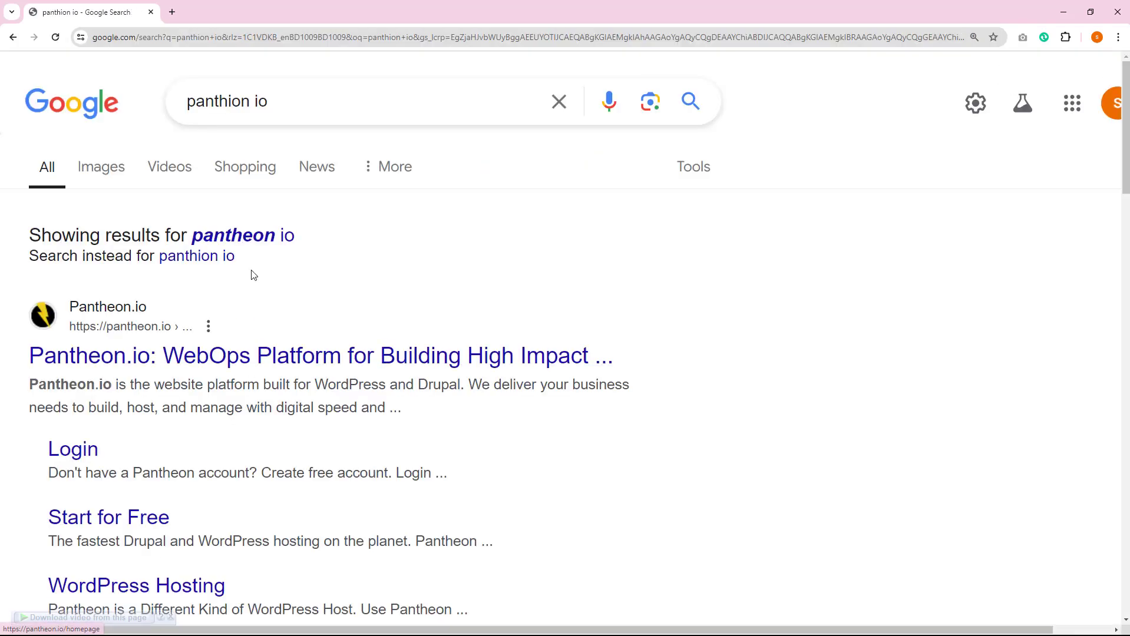
key("ctrl+plus")
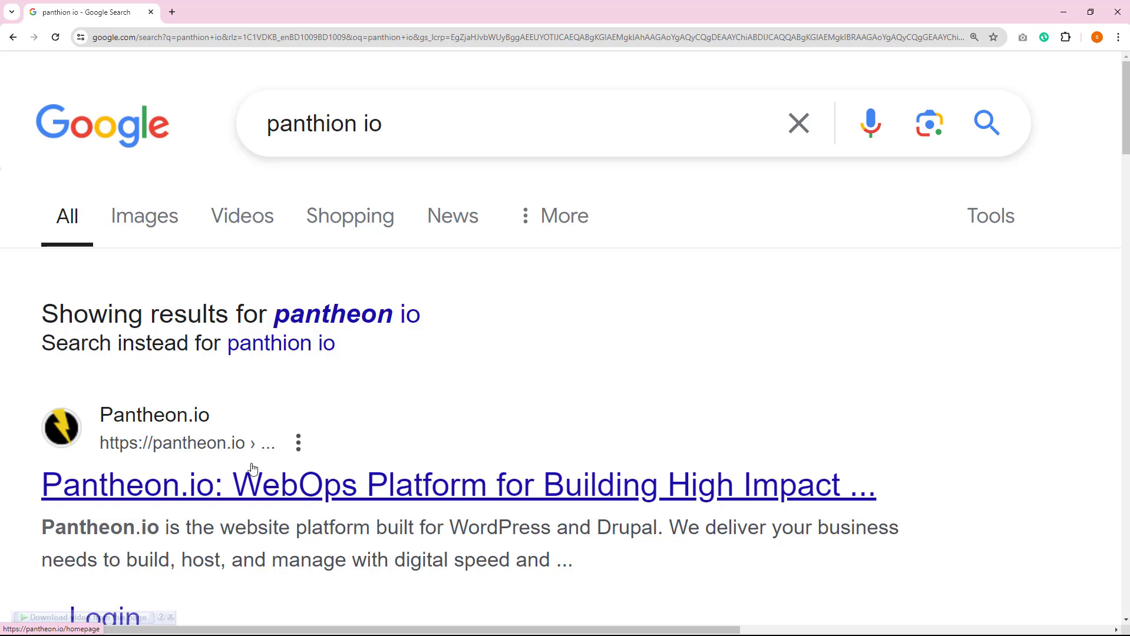
scroll(388, 434, "down", 2)
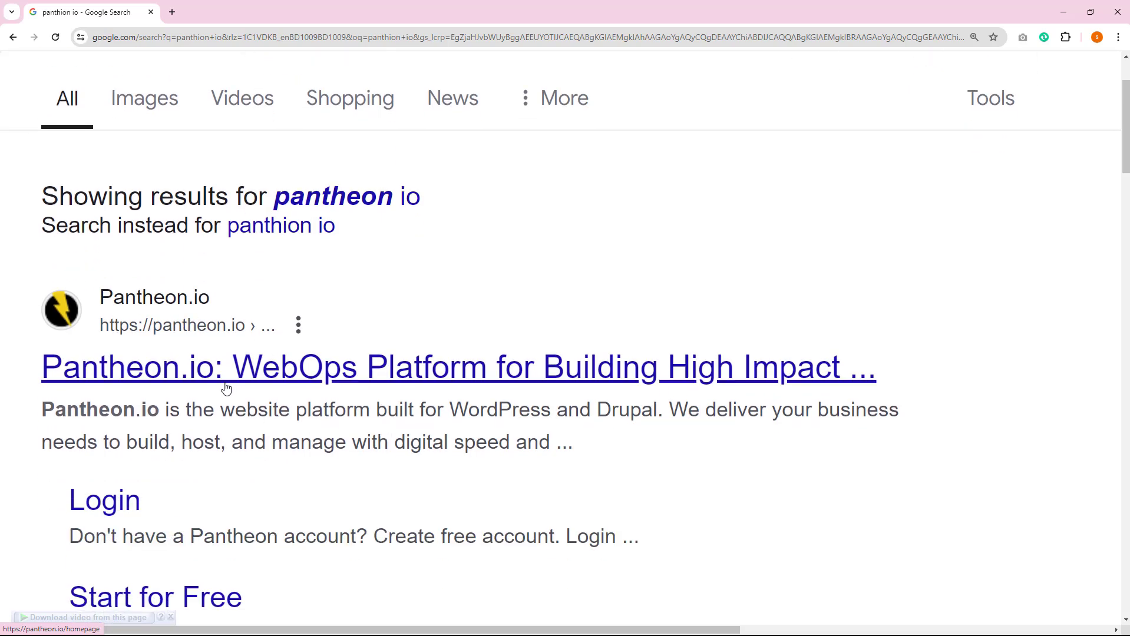
left_click(246, 381)
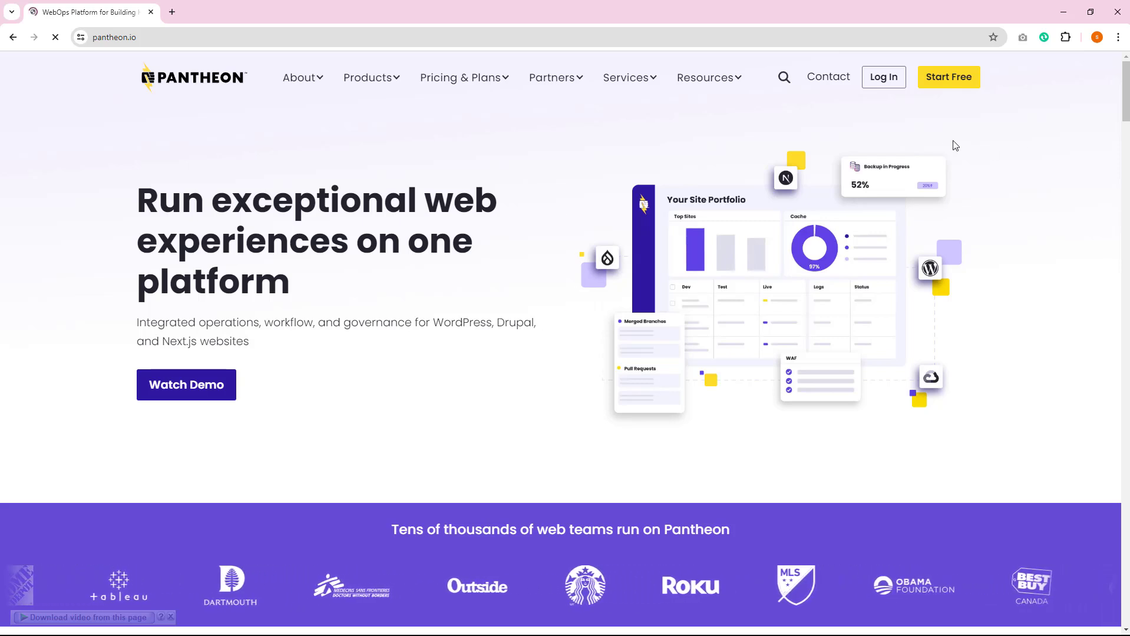
Go to the Pantheon login page and connect with a Google account
left_click(884, 76)
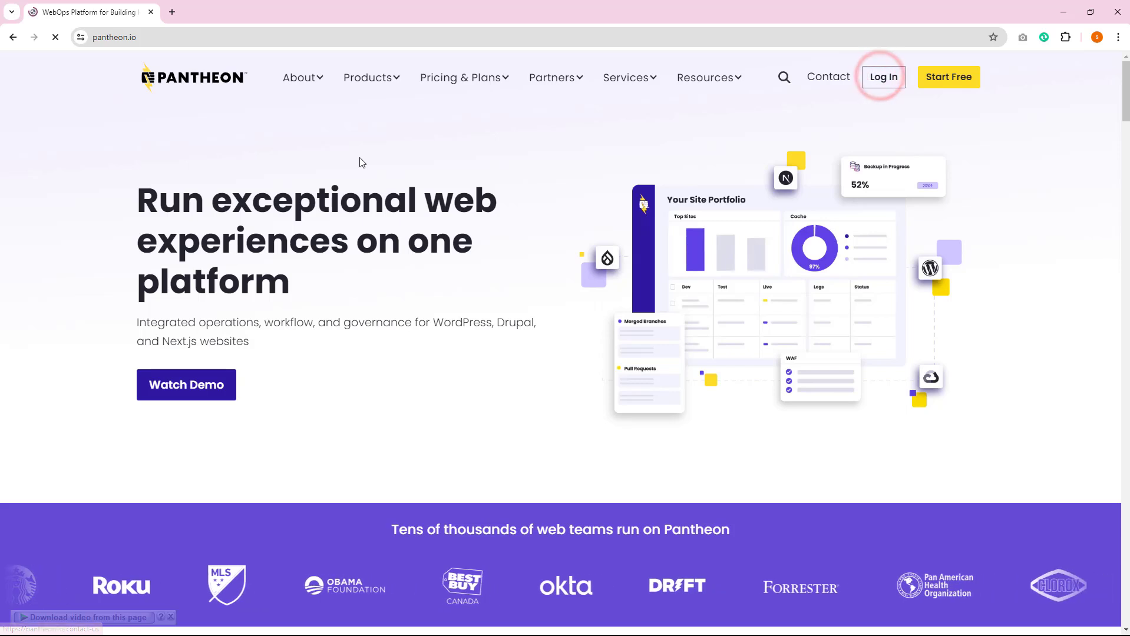
mouse_move(296, 90)
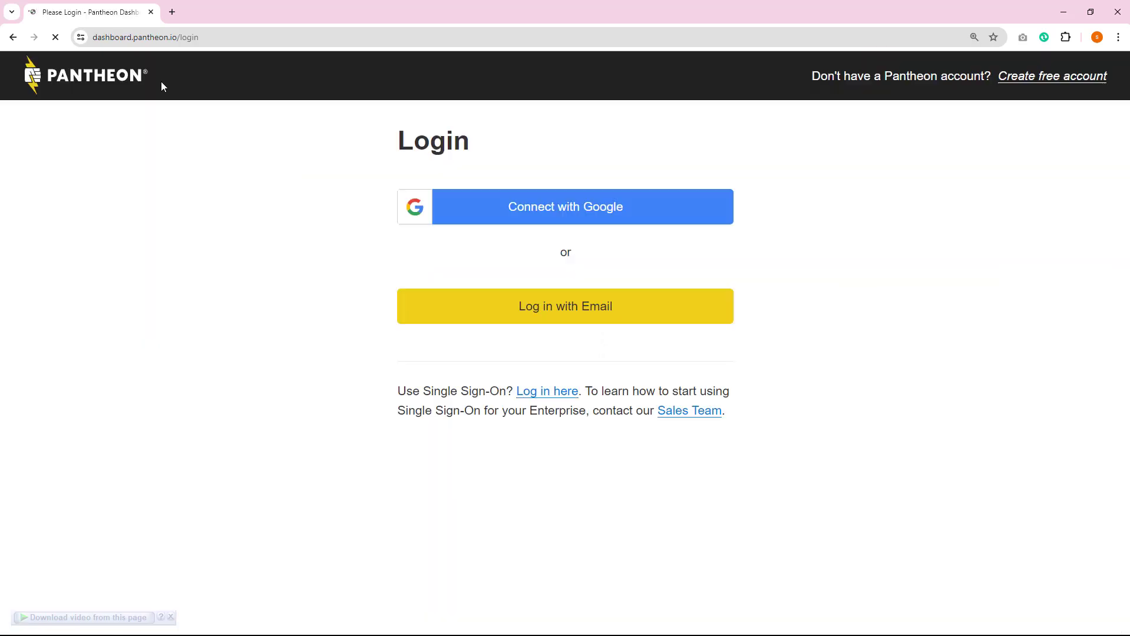
left_click(575, 209)
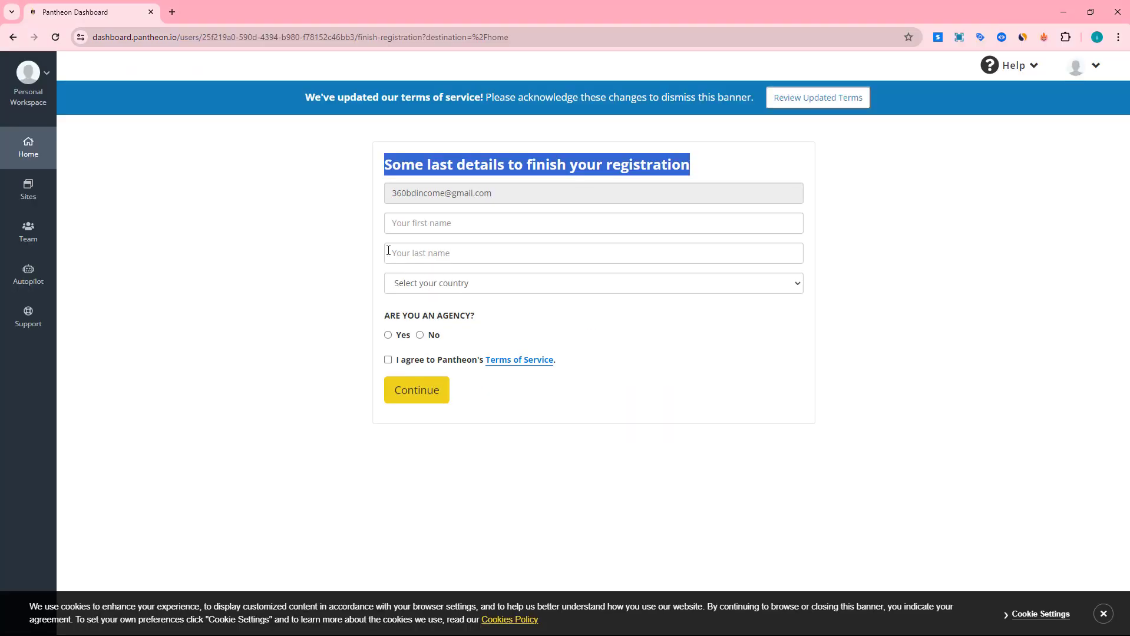
Enter the first and last name, answer No to being an agency, accept the Terms of Service and submit the registration form
left_click(419, 224)
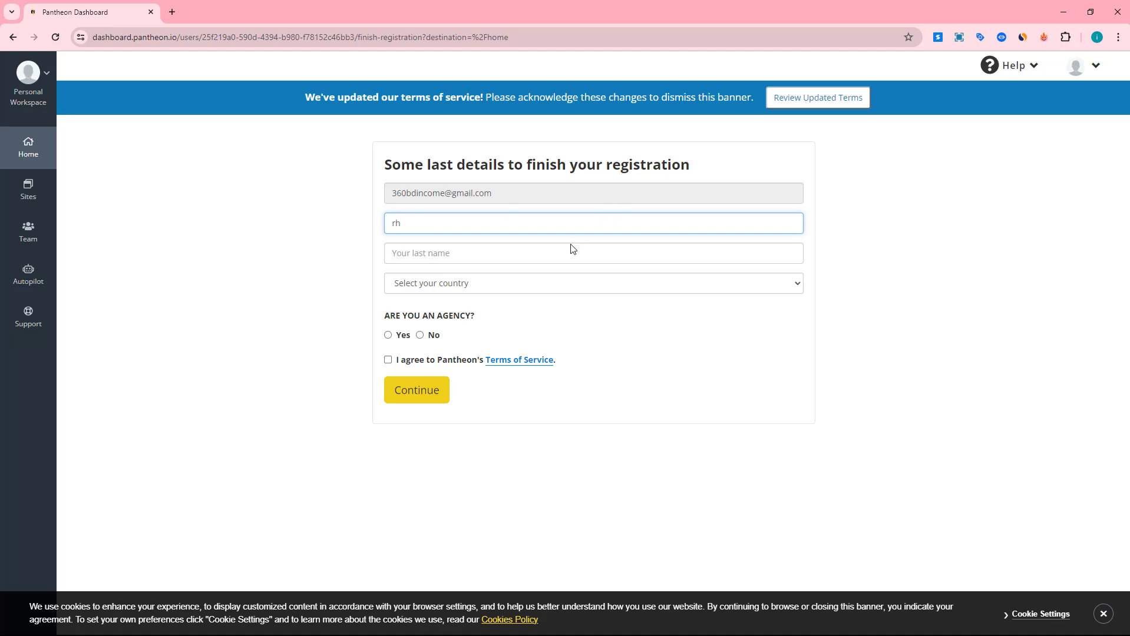
left_click(478, 262)
type("rasel")
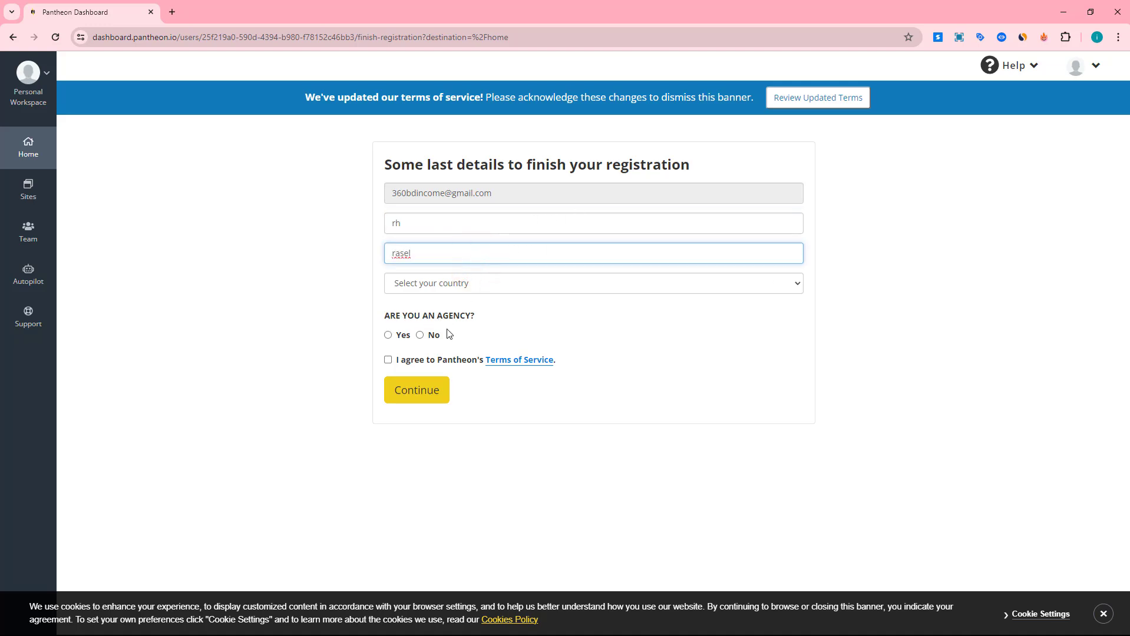
left_click(420, 335)
left_click(388, 360)
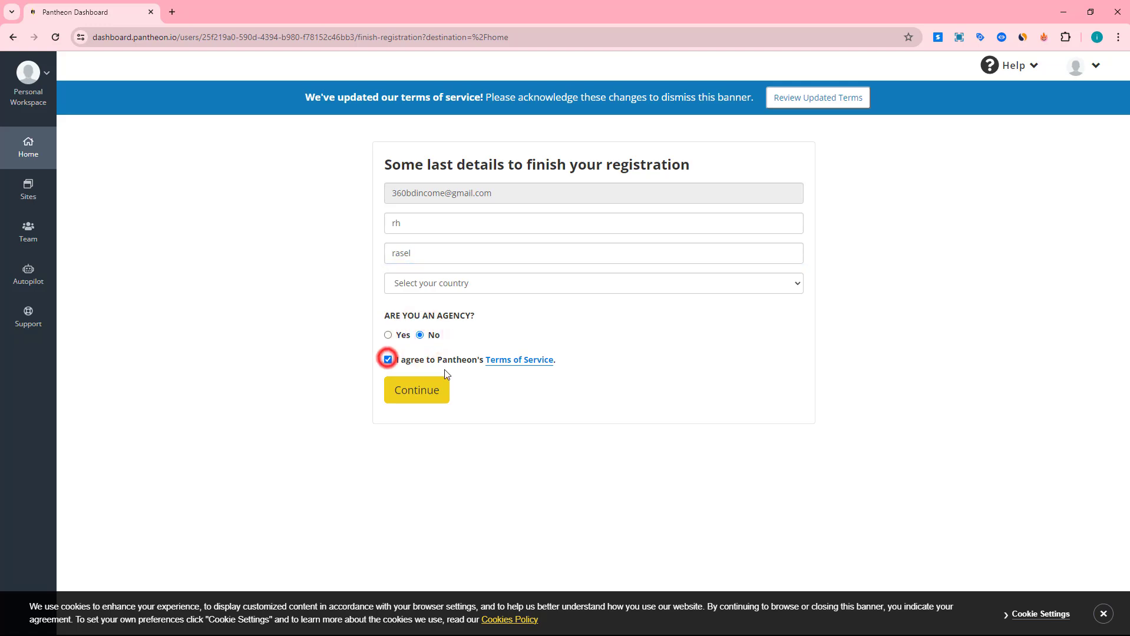
left_click(411, 400)
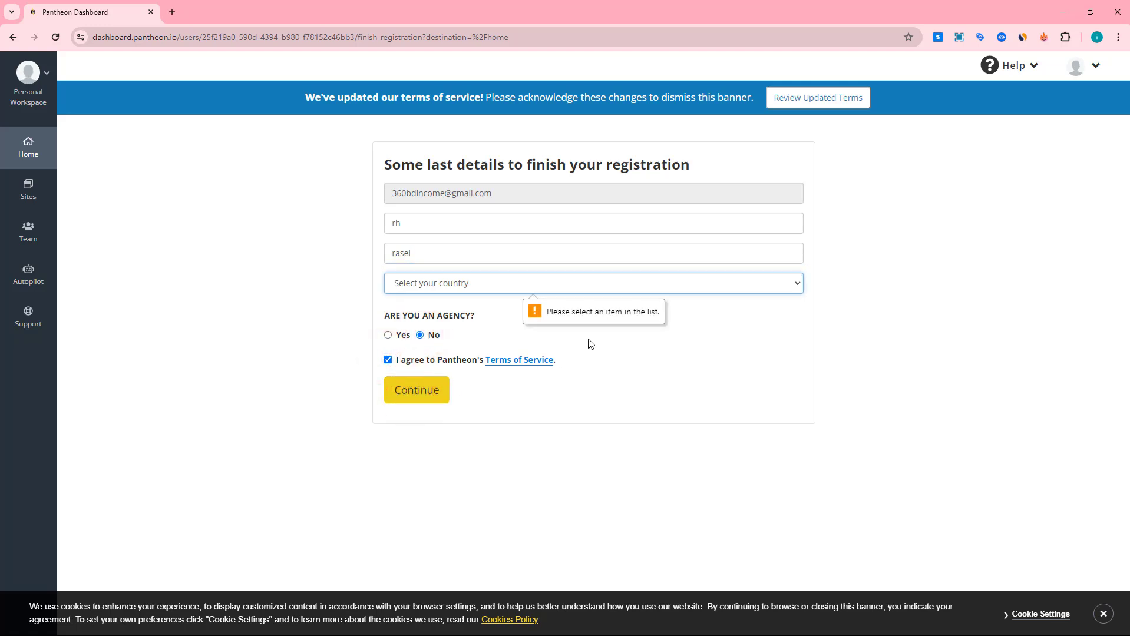
Choose Bangladesh as the country and submit the registration form
left_click(500, 286)
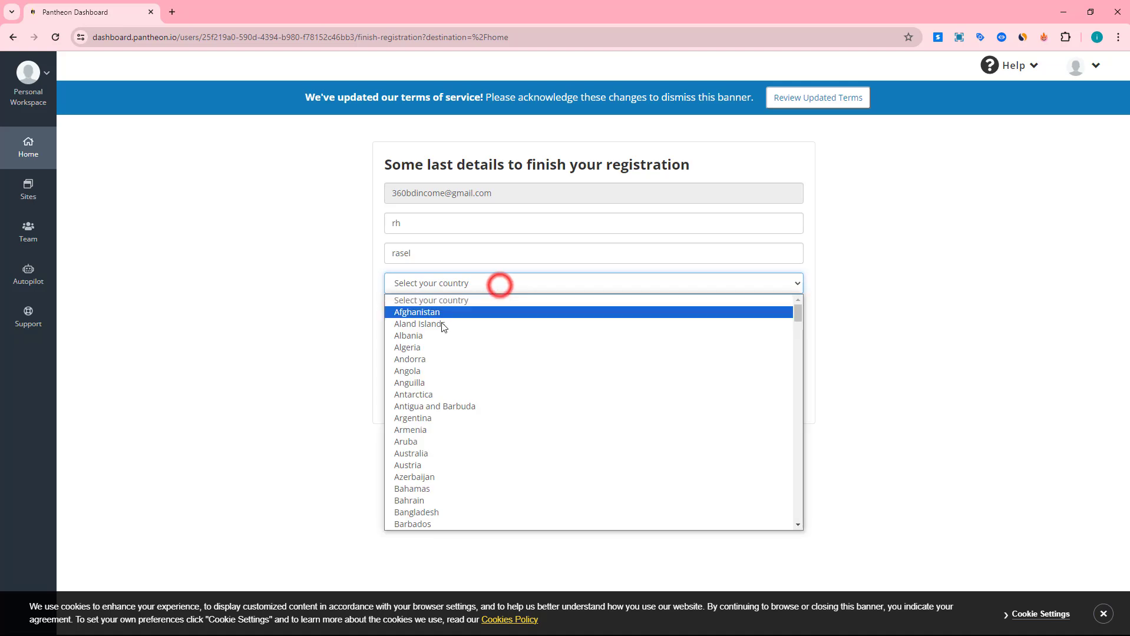
left_click(421, 500)
left_click(441, 284)
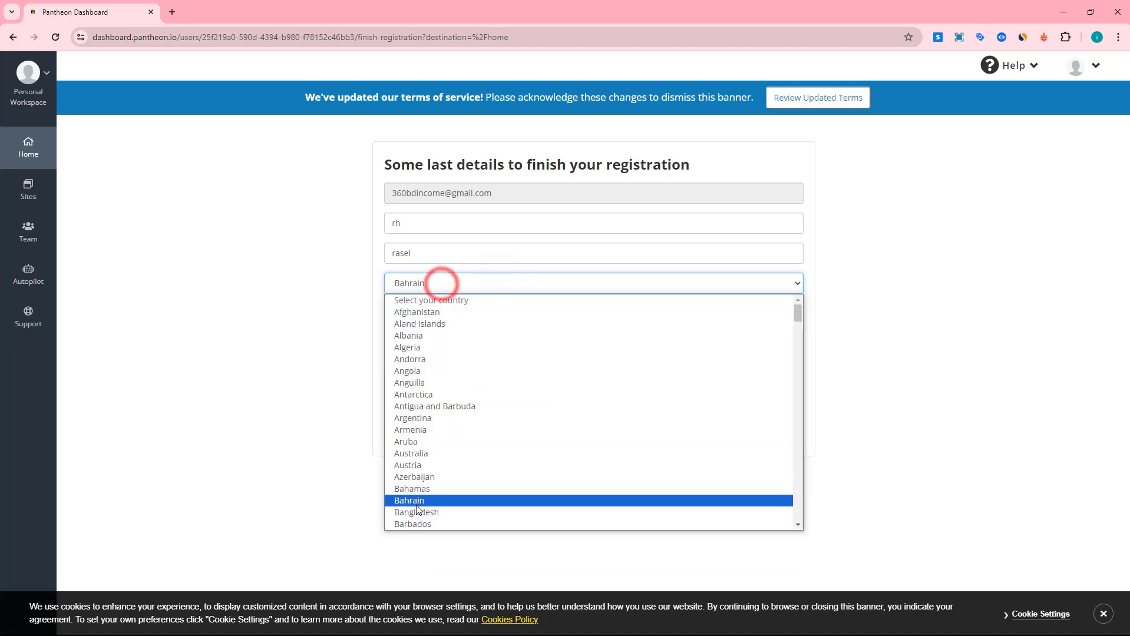
left_click(416, 512)
left_click(411, 425)
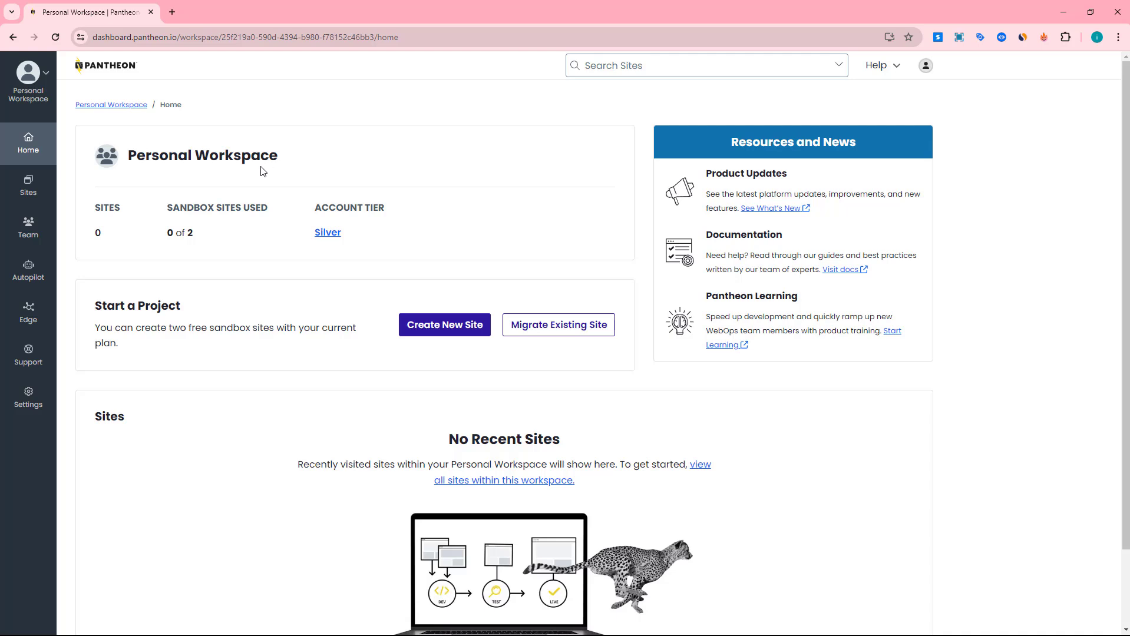
Create a new WordPress site named rhtechgoogleads in the United States region
left_click(452, 332)
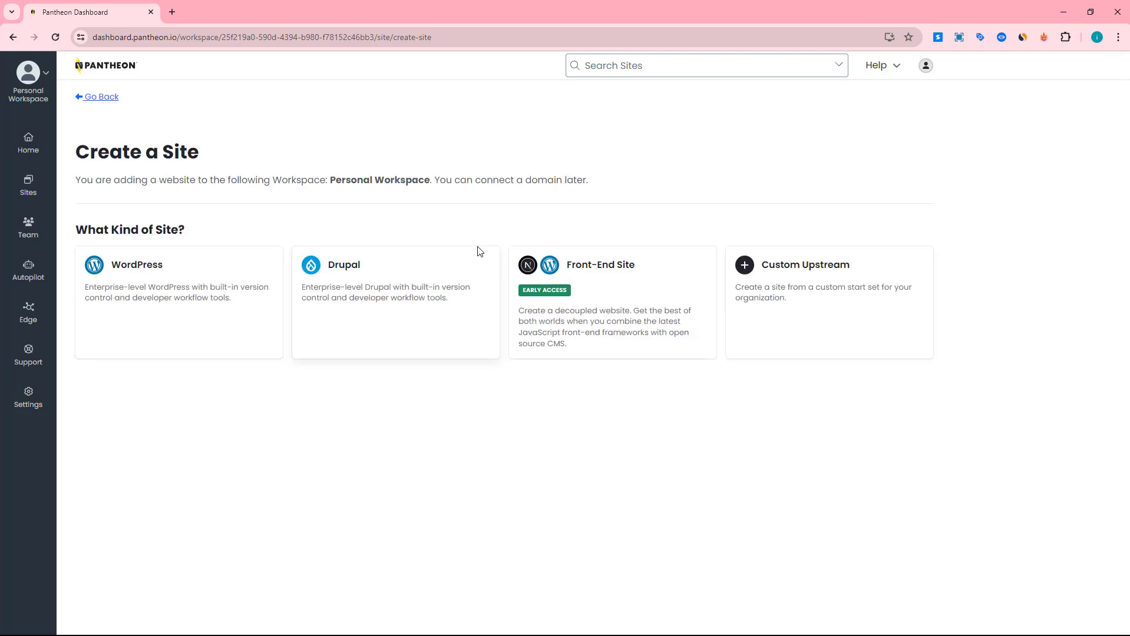
left_click(146, 265)
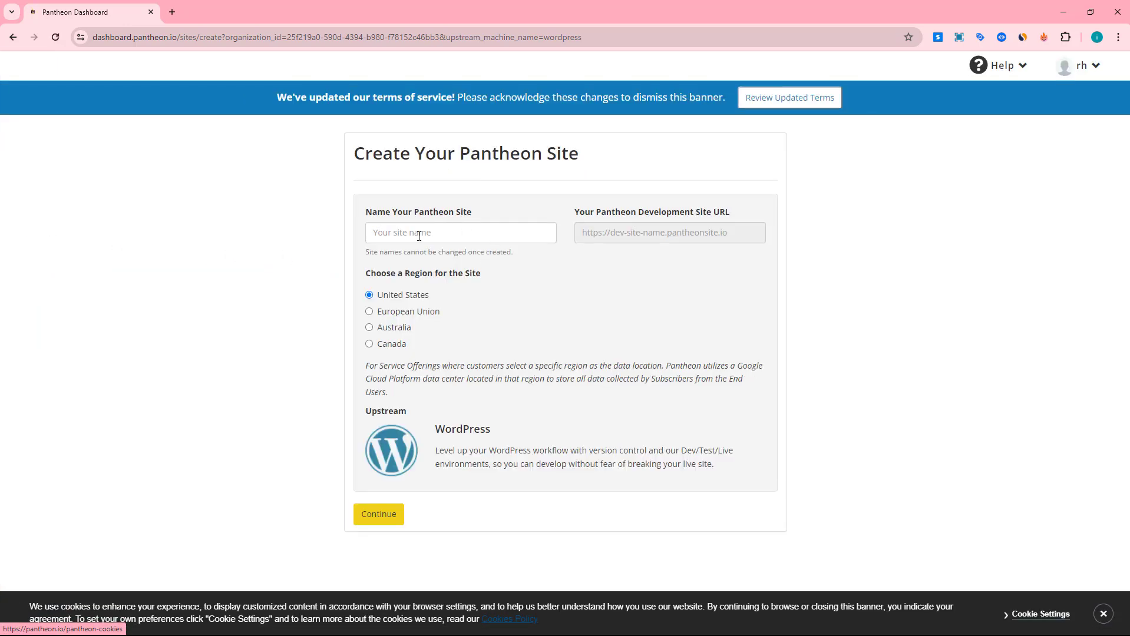
left_click(418, 233)
type("rhtechgoogleads")
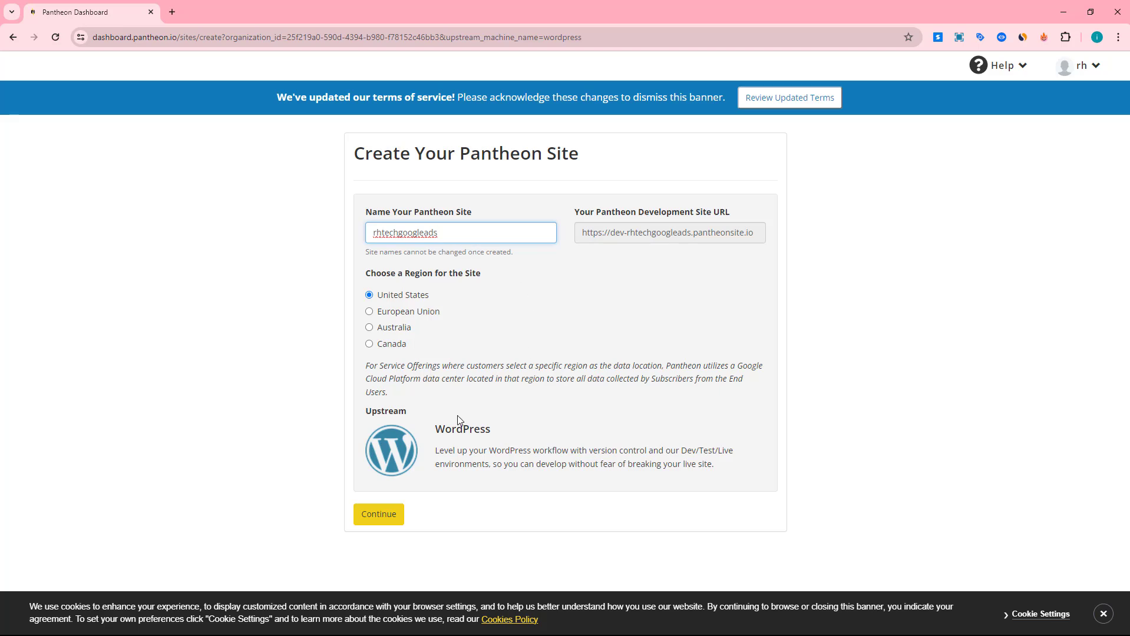
left_click(387, 509)
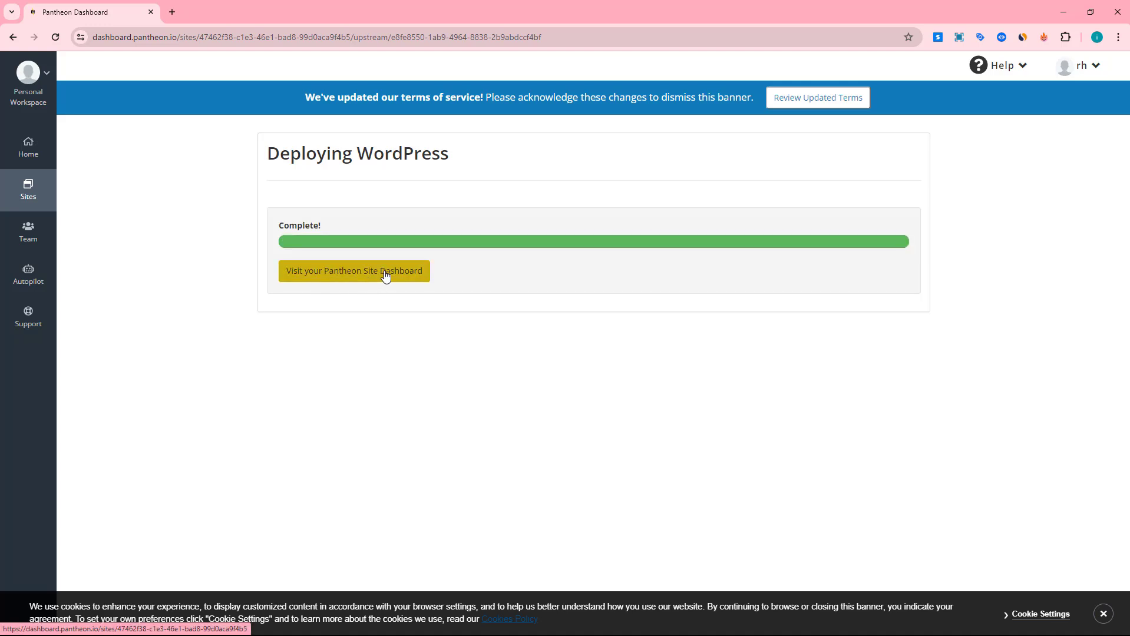
Open the new site's dashboard, go to its site admin and start the WordPress installation in English (United States)
left_click(384, 273)
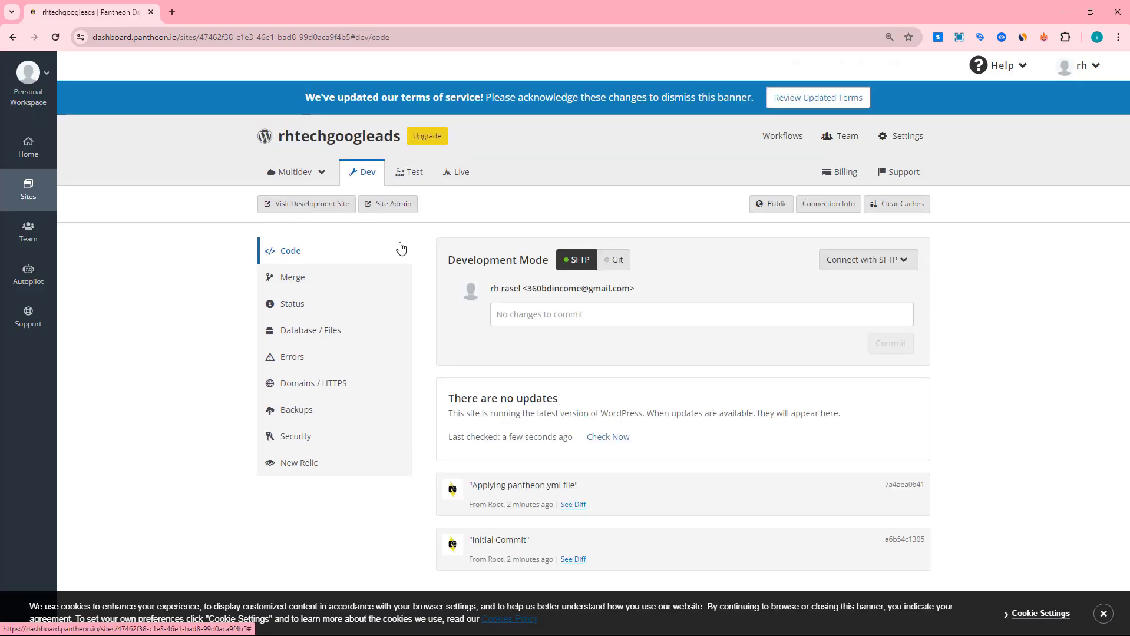
key("ctrl+plus")
key("ctrl+plus")
key("ctrl+plus")
left_click(148, 277)
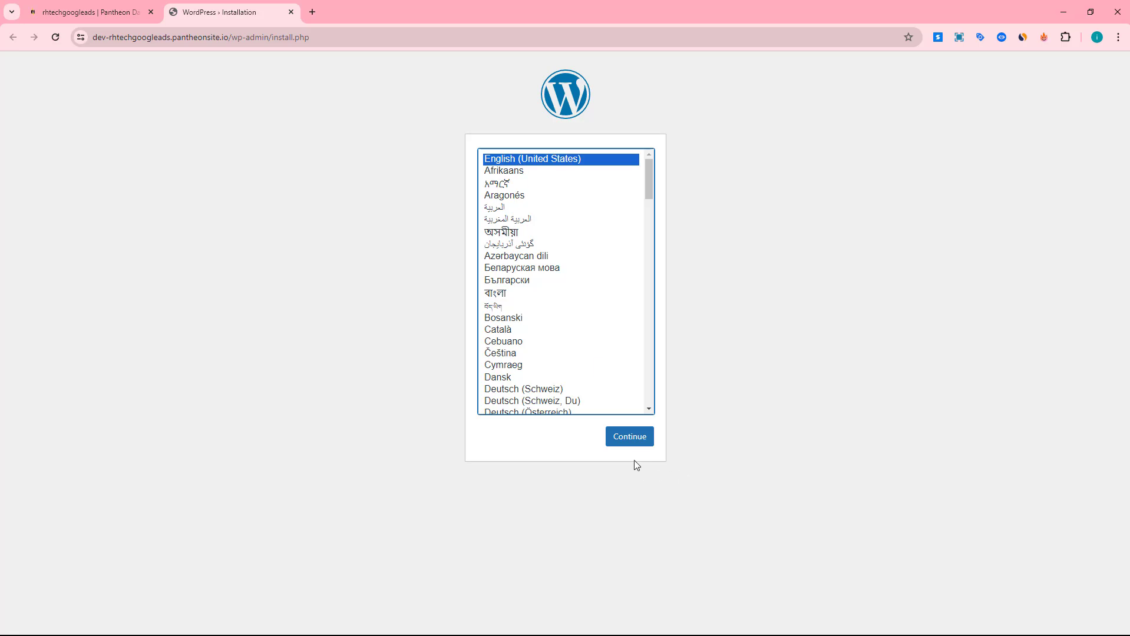
left_click(624, 439)
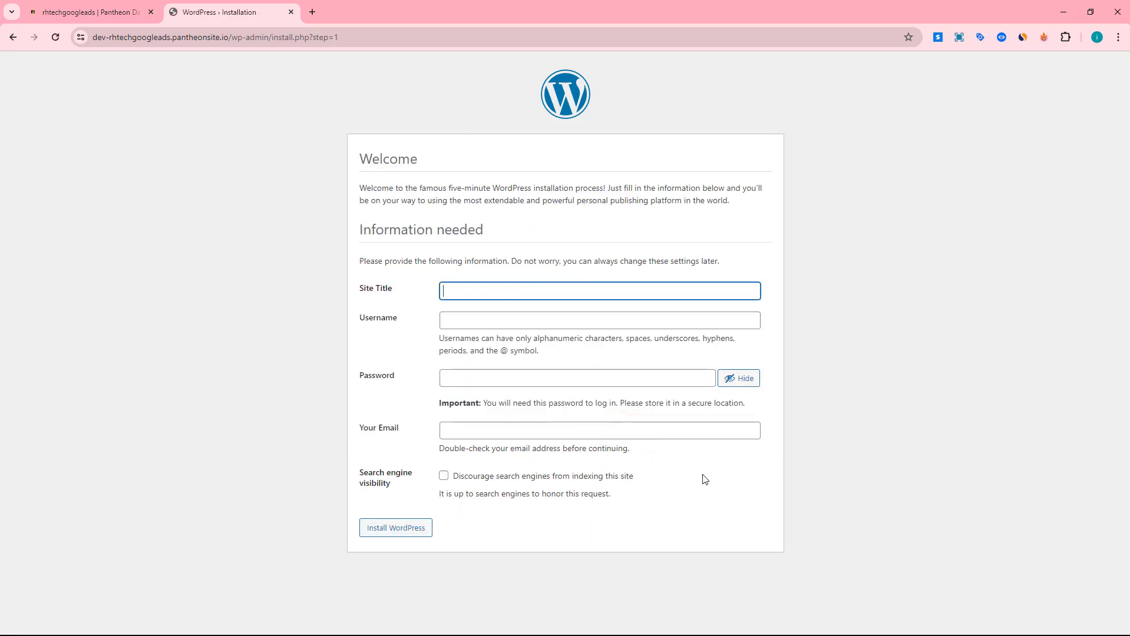
Enter the site title "rh tech google ads" and the username admin, and replace the suggested password with the account password
left_click(458, 293)
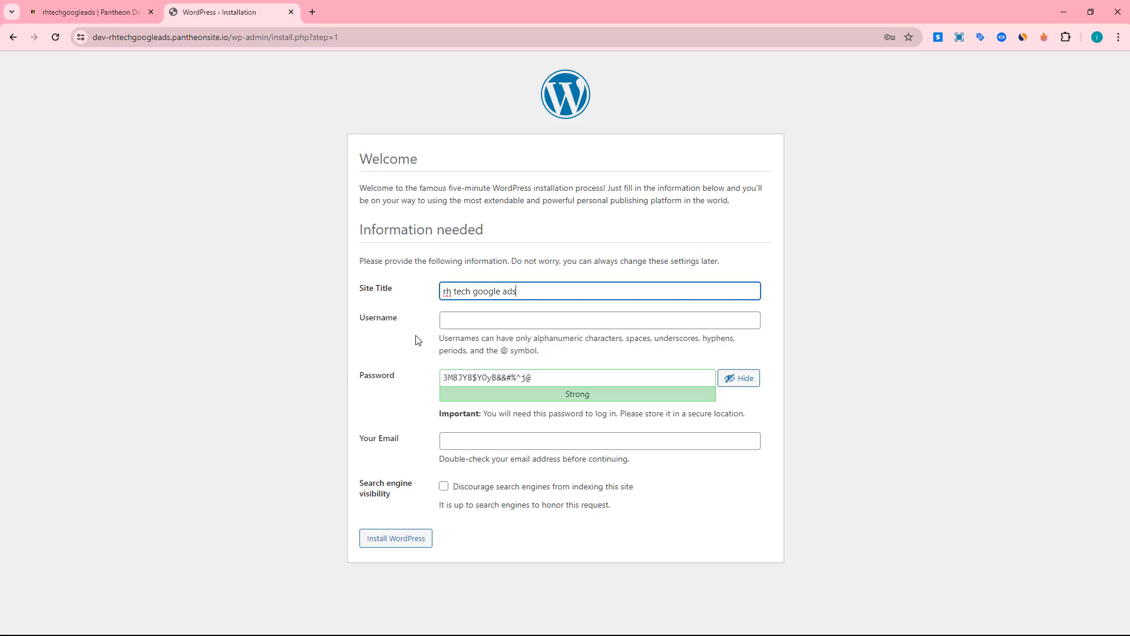
left_click(459, 321)
type("admin")
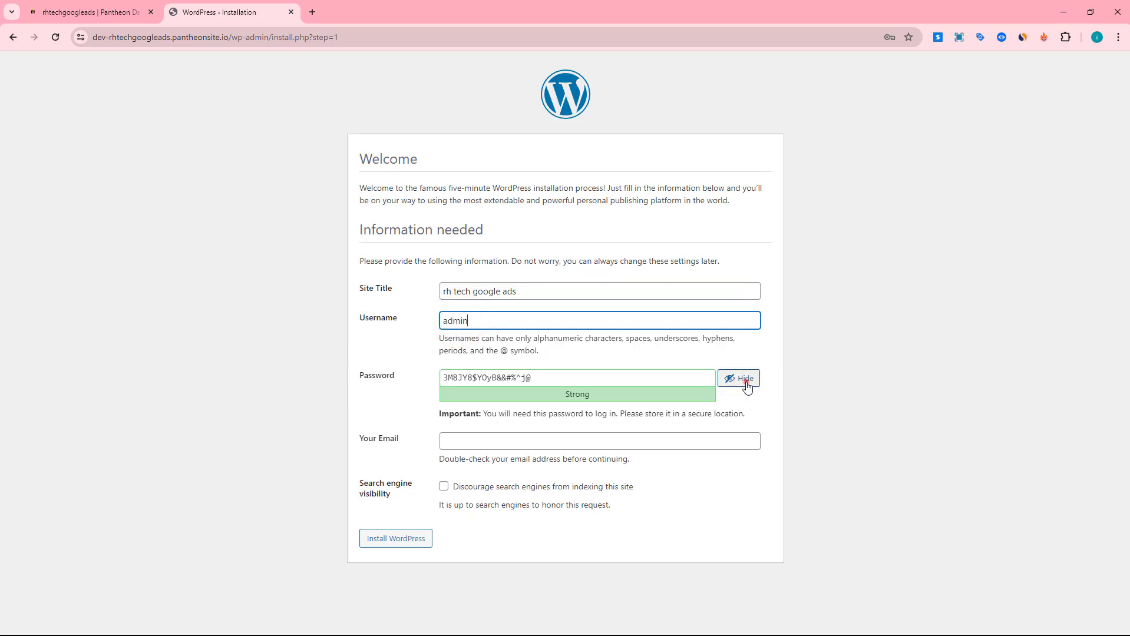
left_click(742, 378)
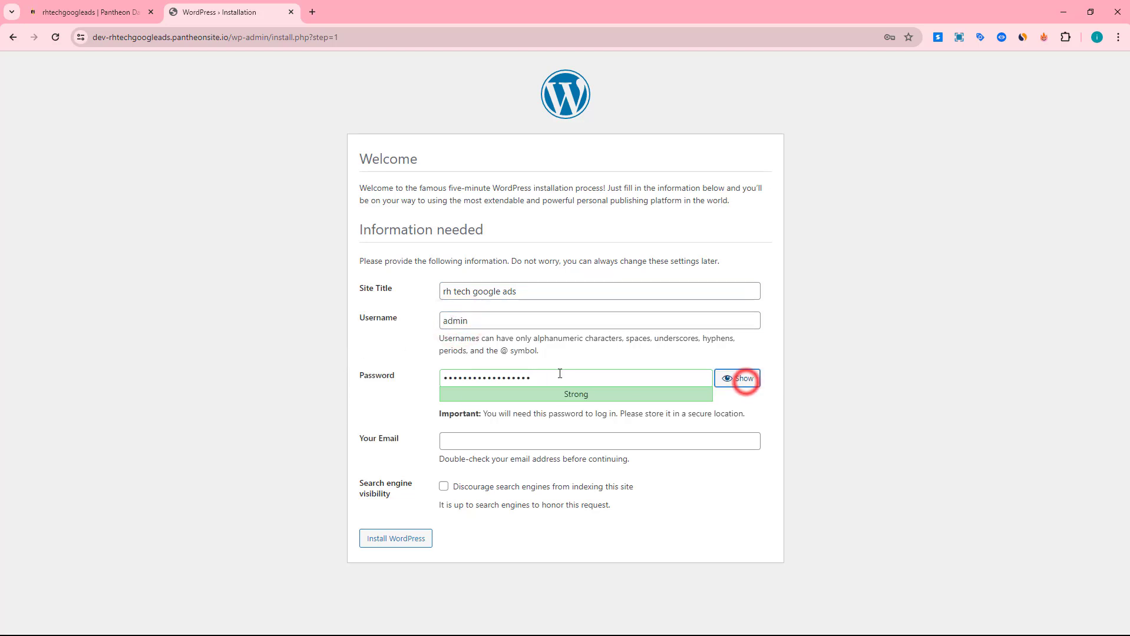
left_click_drag(560, 376, 417, 386)
type("a")
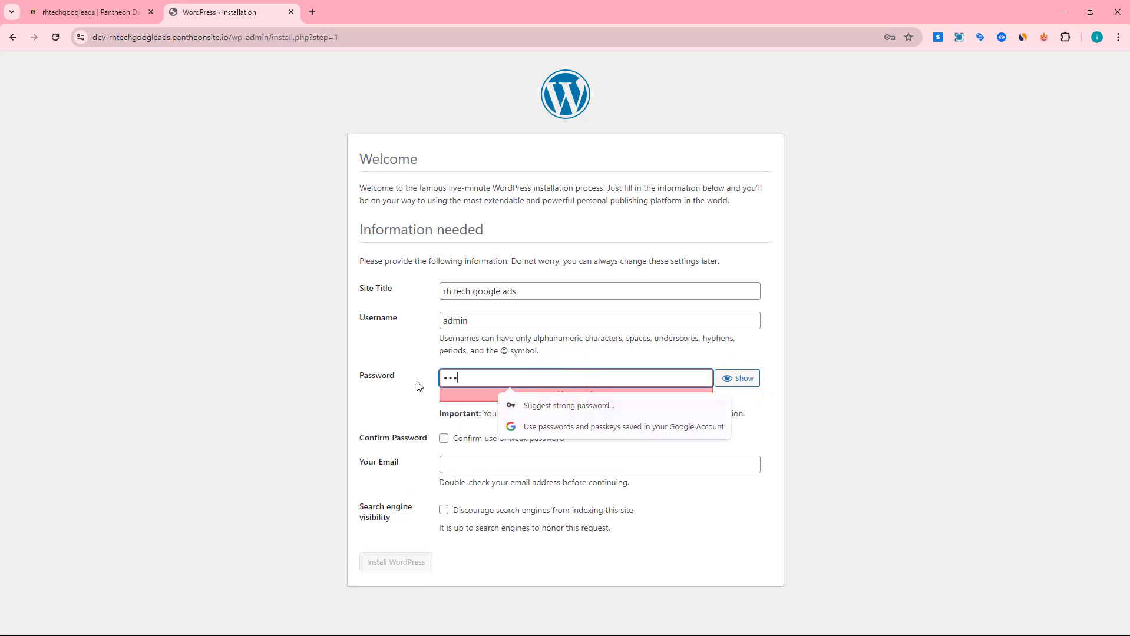
type("••••••••")
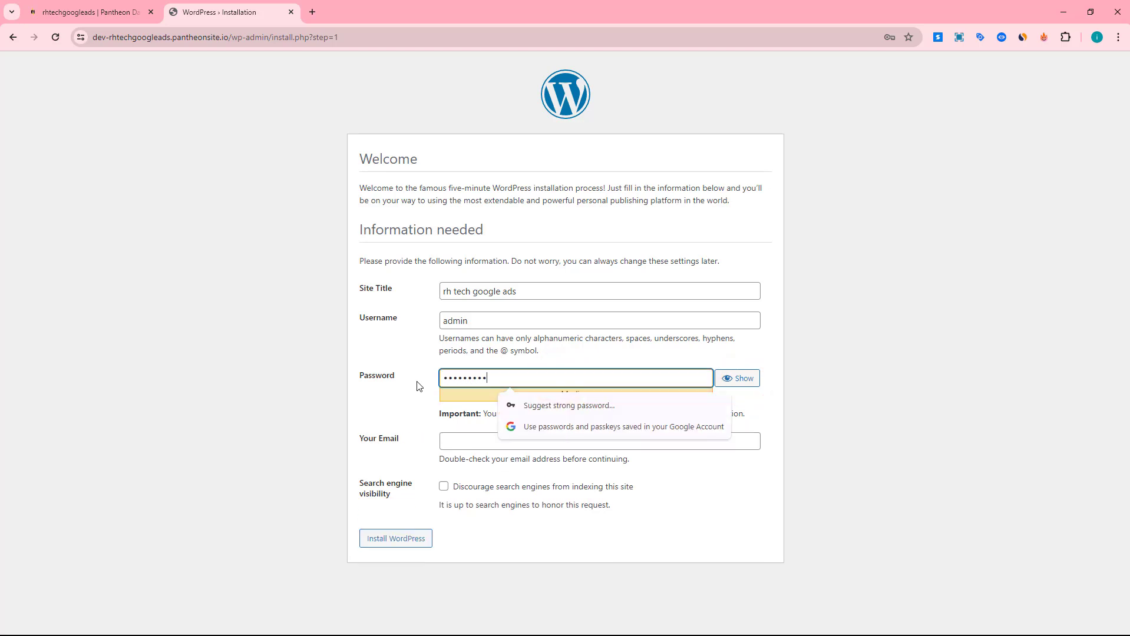
left_click(415, 414)
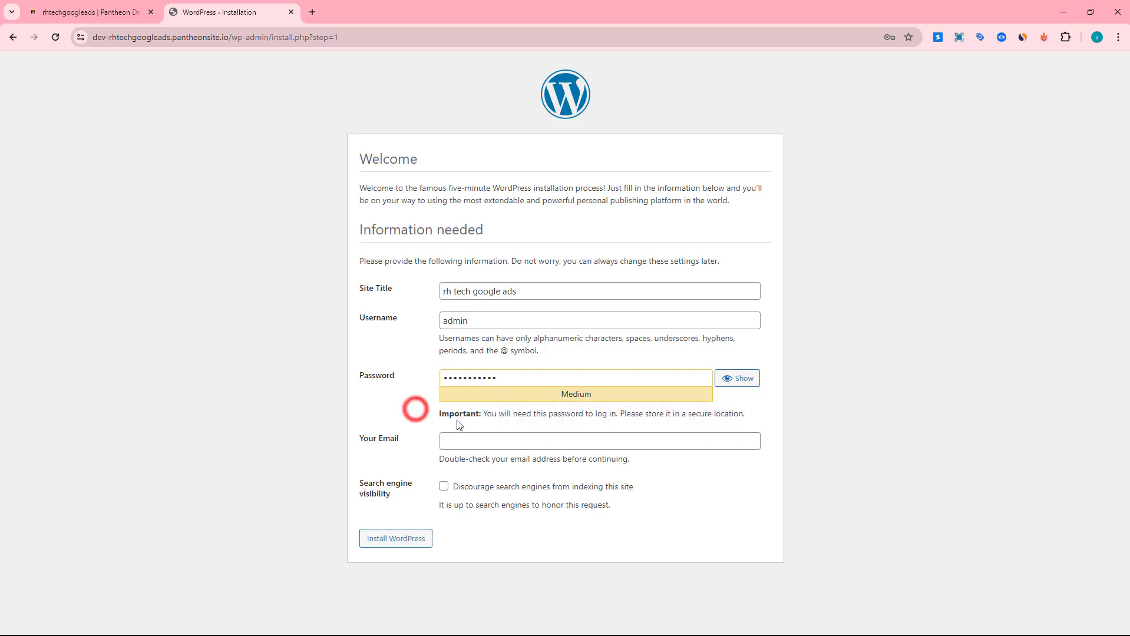
Paste the account e-mail into the installation form and install WordPress
left_click(448, 443)
right_click(462, 442)
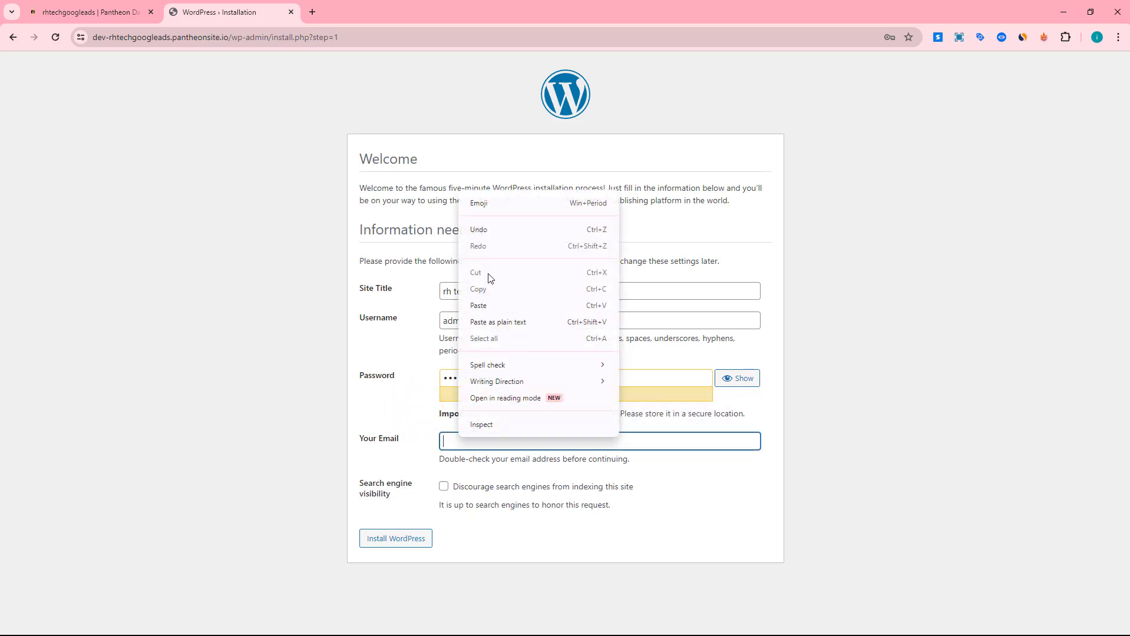
left_click(487, 305)
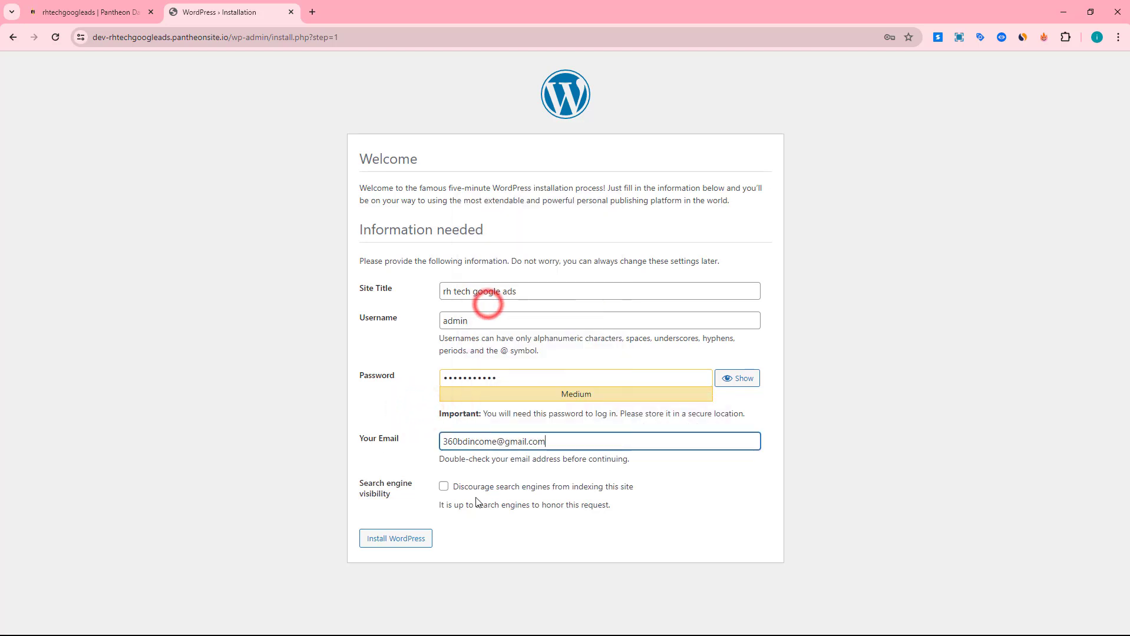
left_click(396, 538)
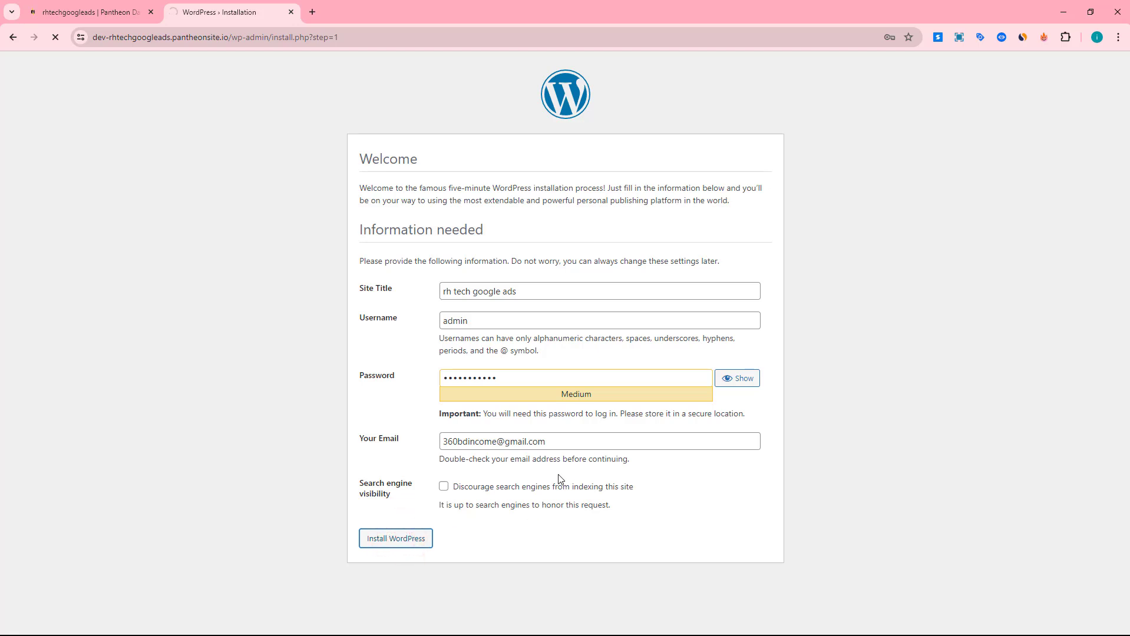
Save the admin credentials in the browser and log in to the WordPress site
left_click(844, 244)
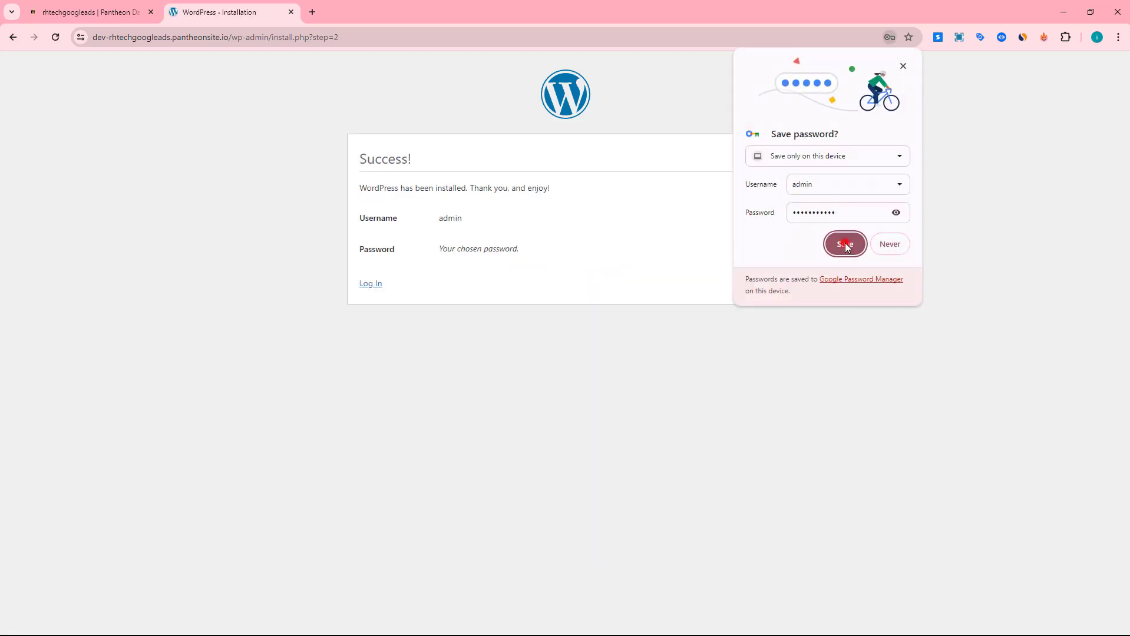
left_click(371, 284)
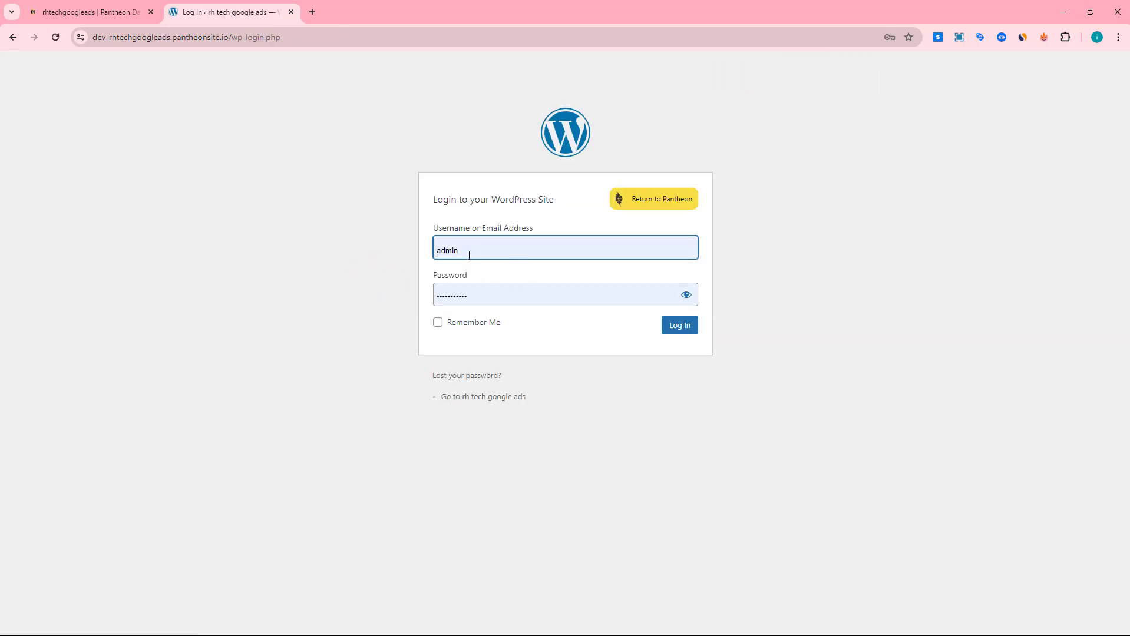
left_click(680, 326)
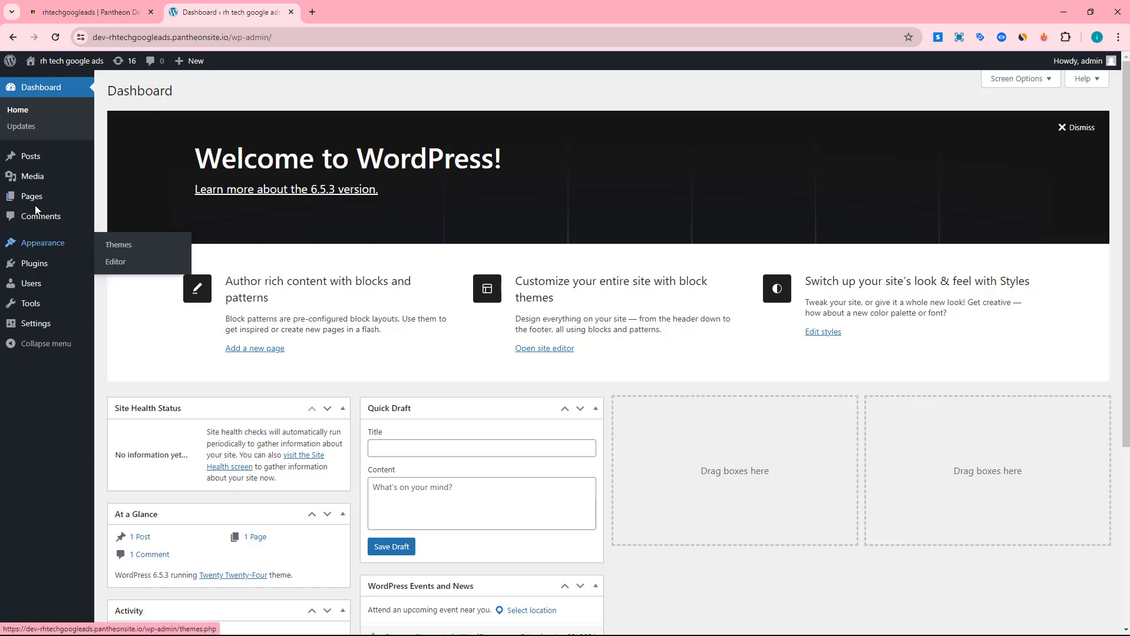
Open the new site's front page in a separate tab and look through its default content
mouse_move(59, 61)
right_click(47, 87)
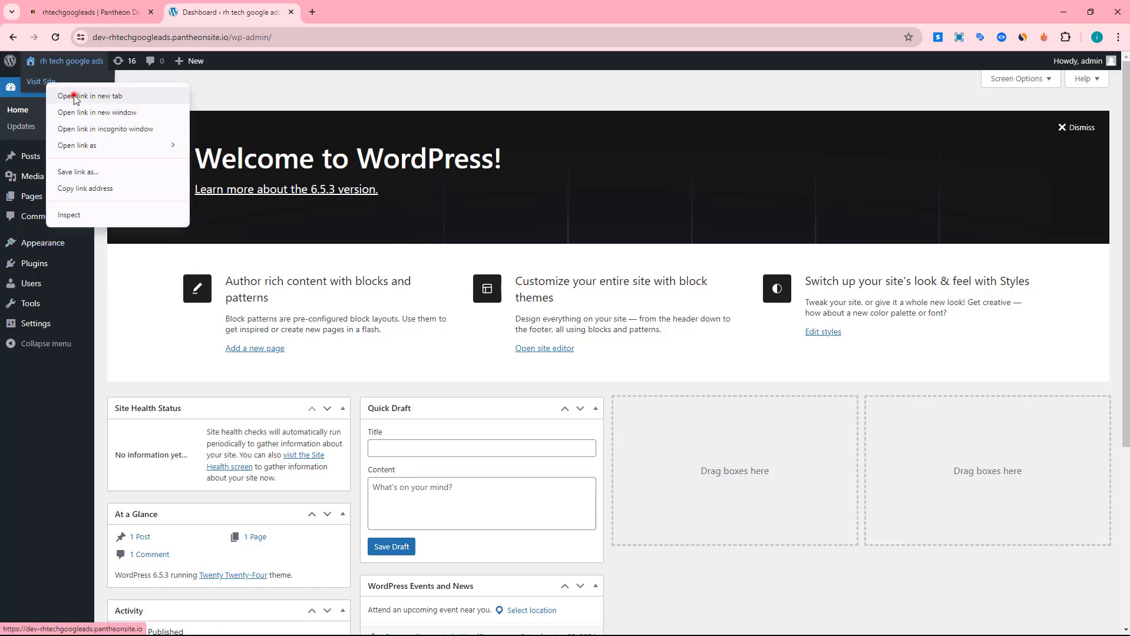
left_click(70, 96)
left_click(371, 12)
scroll(478, 280, "down", 20)
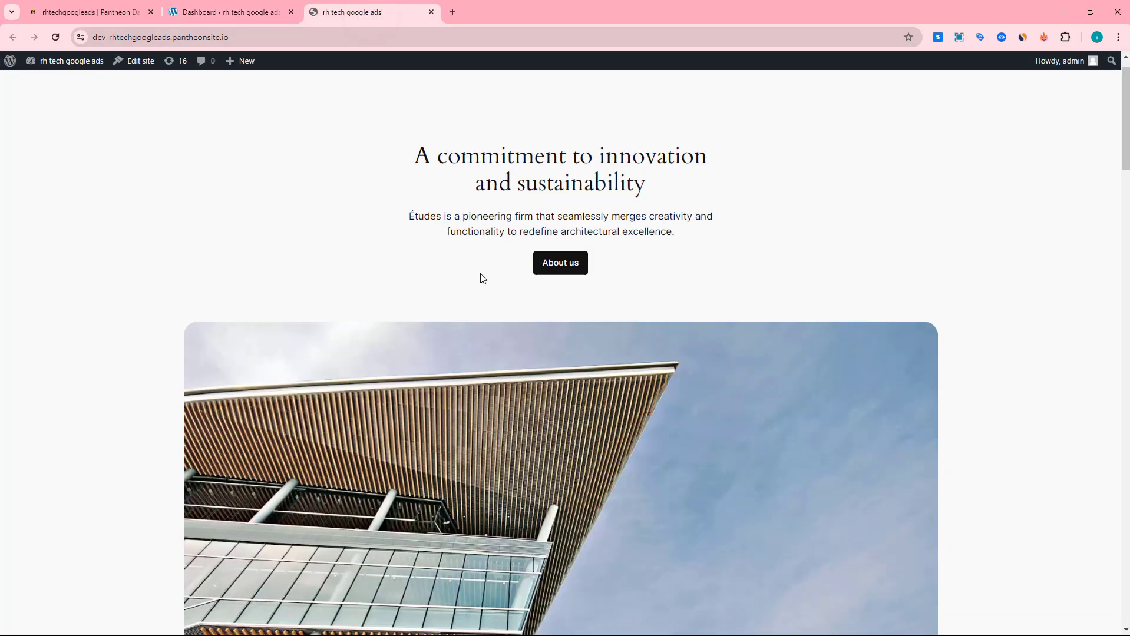
scroll(476, 298, "up", 20)
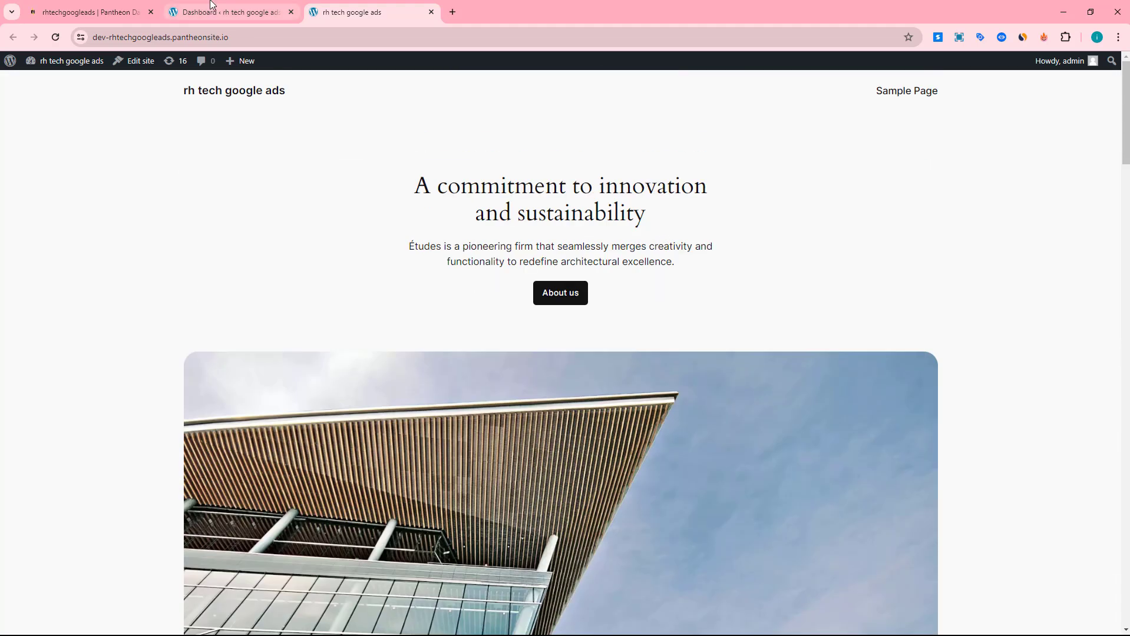
Install the Astra theme from the popular themes in the WordPress admin and activate it
left_click(212, 12)
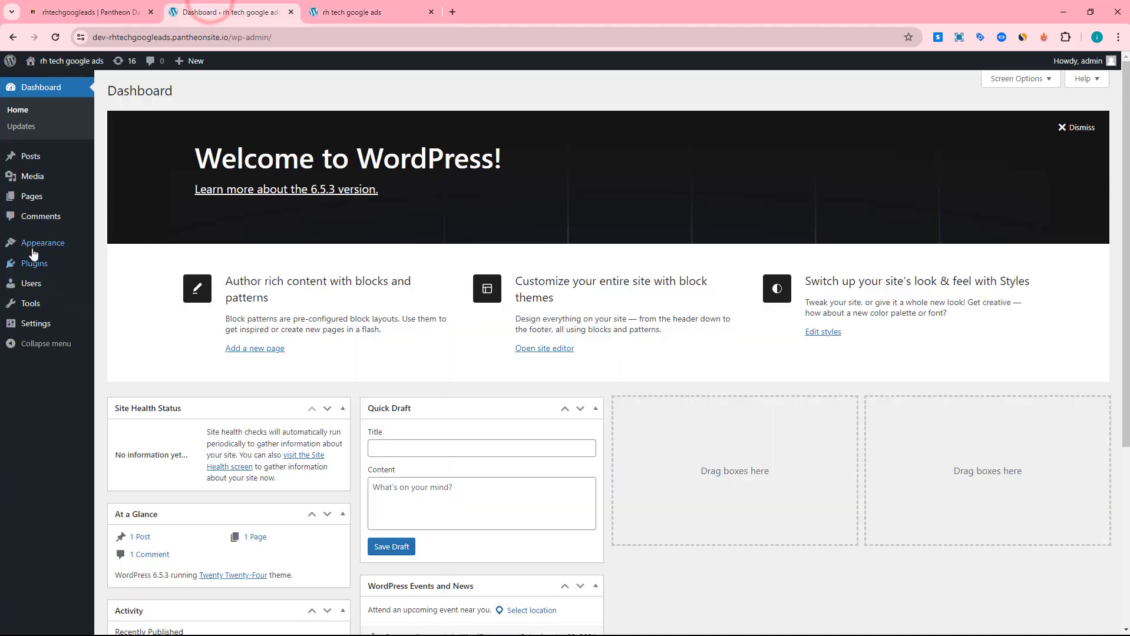
mouse_move(43, 243)
left_click(117, 244)
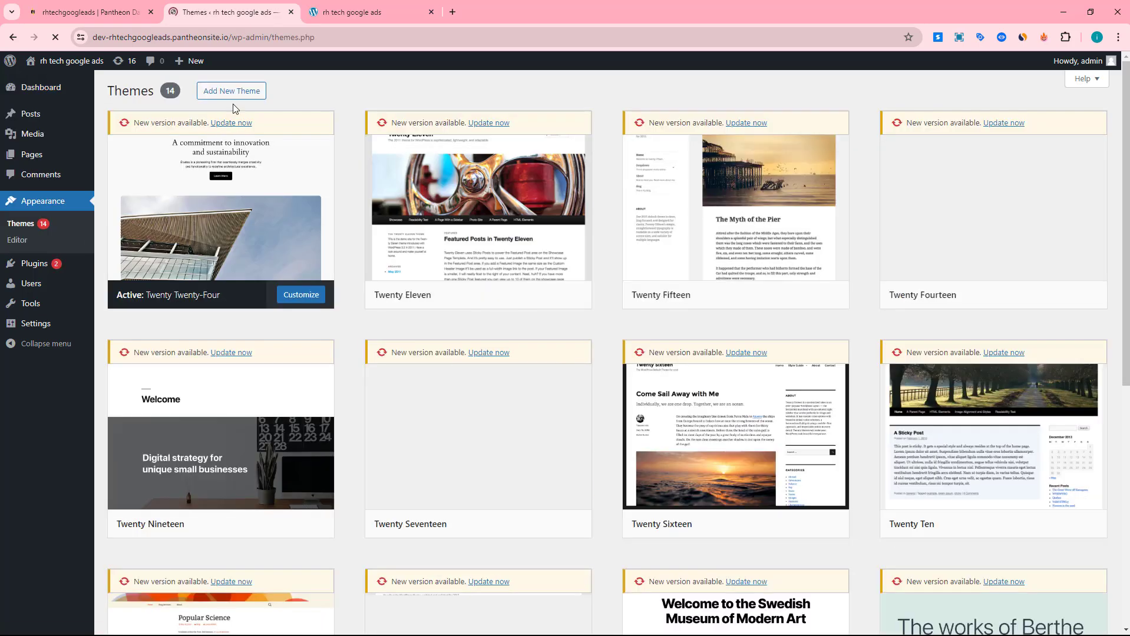
left_click(230, 92)
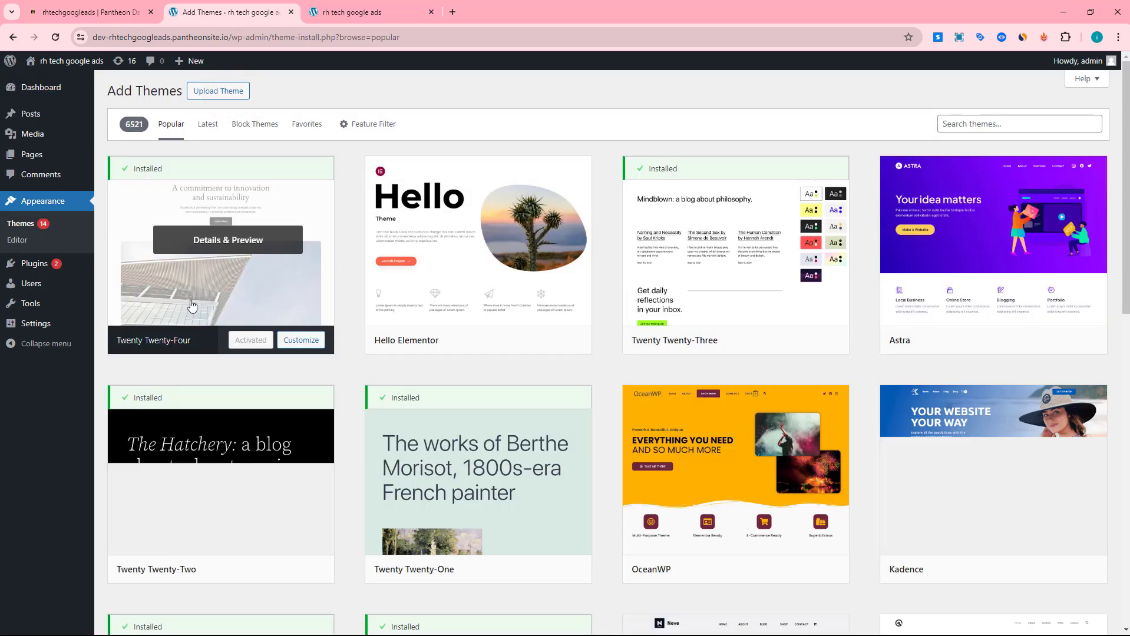
scroll(905, 187, "down", 1)
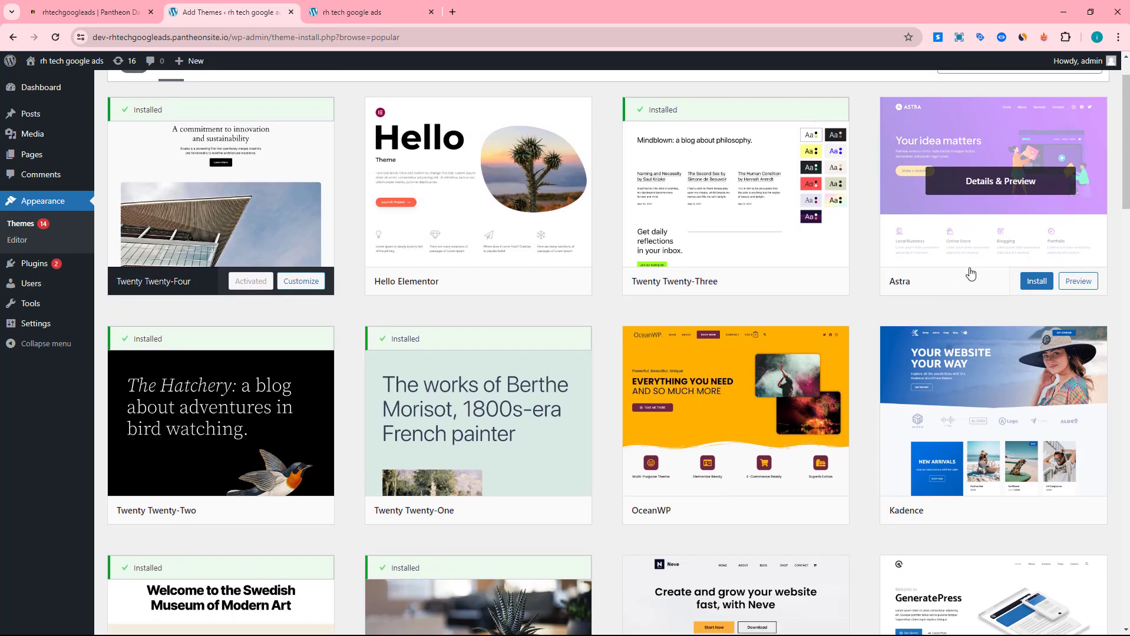
left_click(1034, 281)
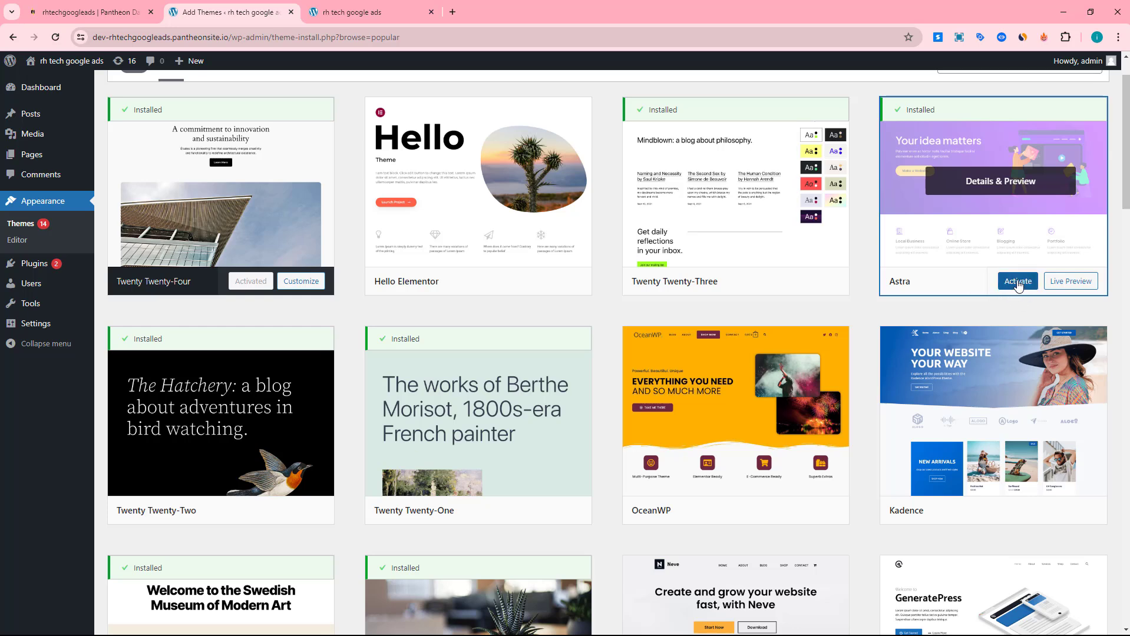
left_click(1024, 284)
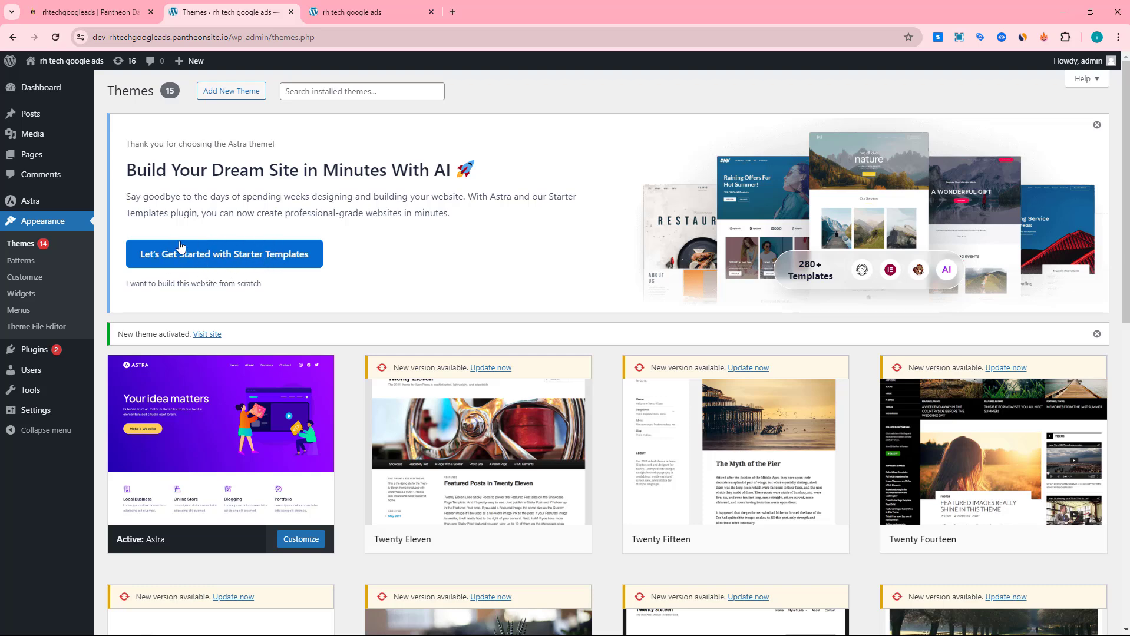
Install and activate the Starter Templates plugin from the Astra dashboard
left_click(30, 204)
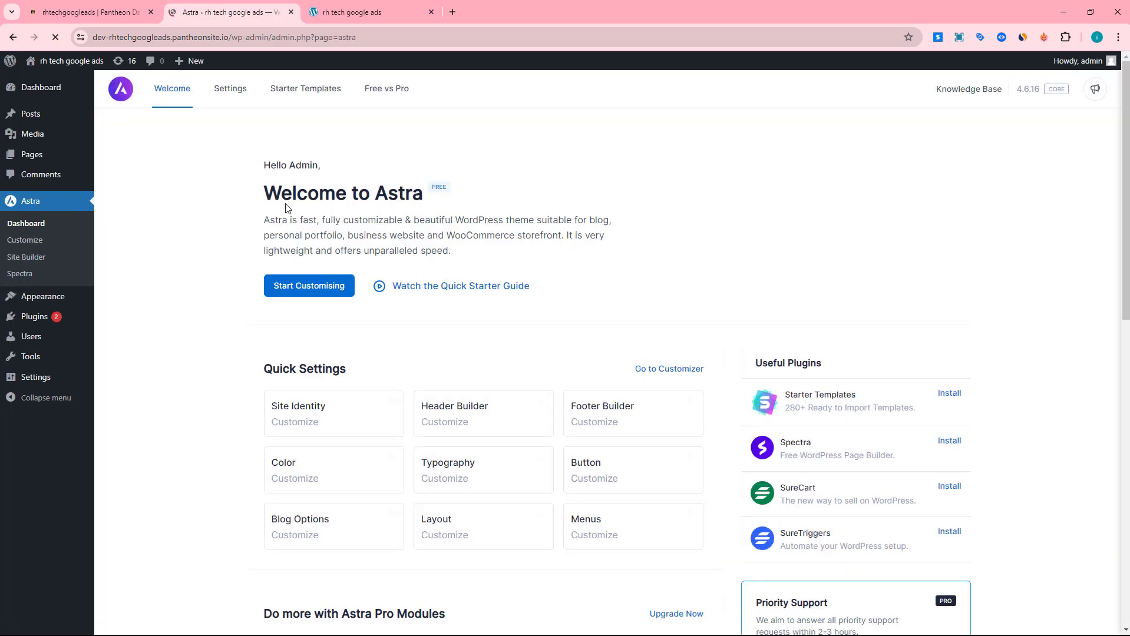
left_click(303, 94)
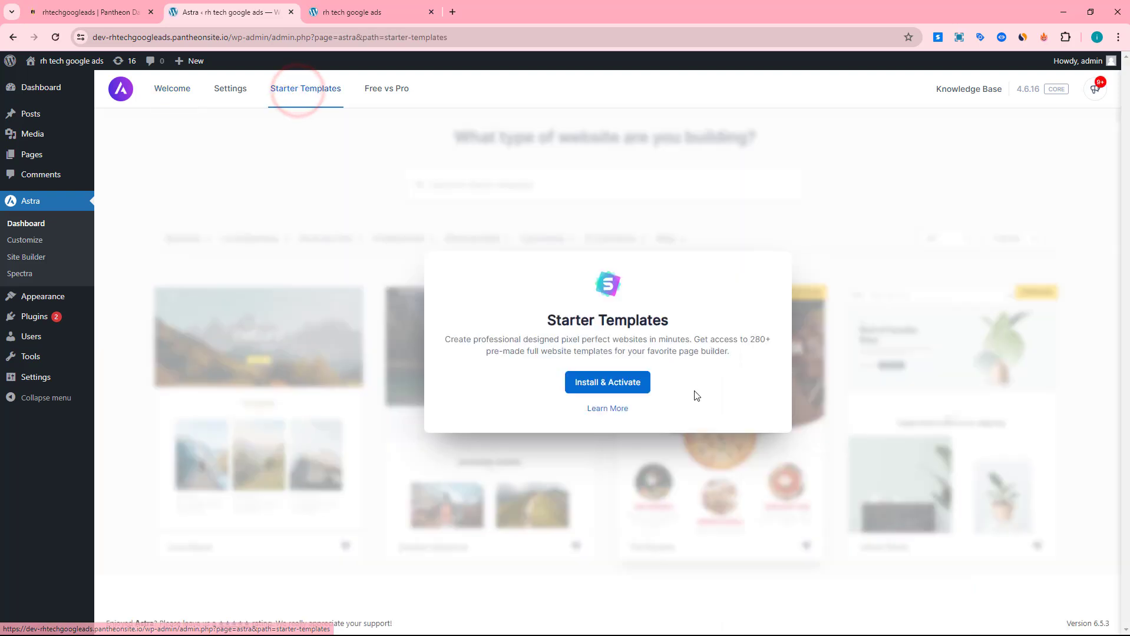
left_click(622, 383)
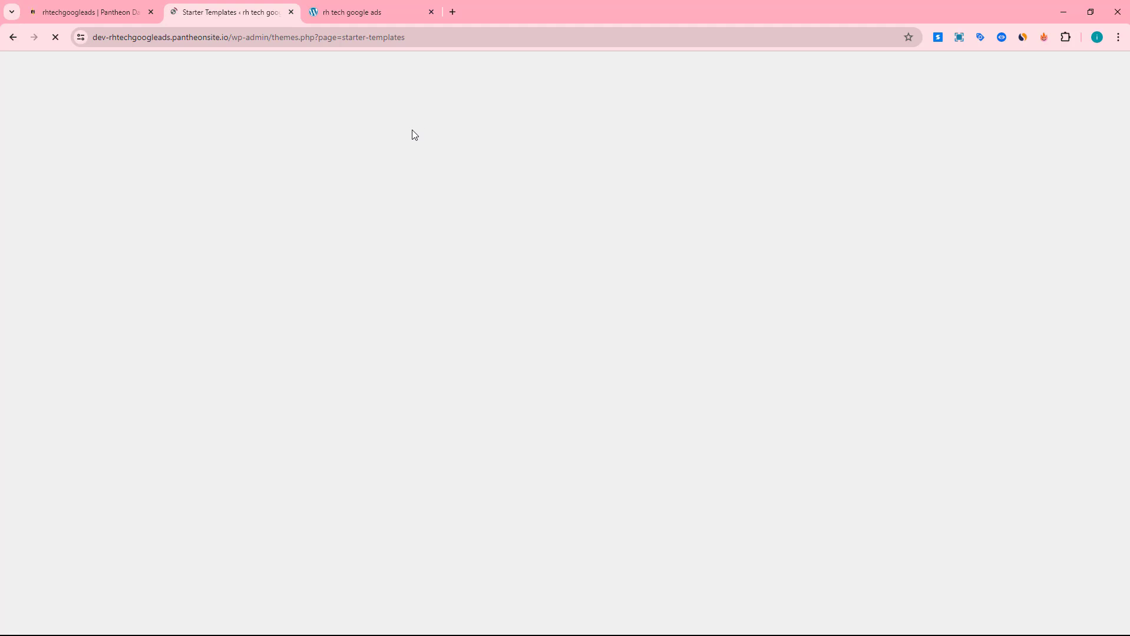
Return to the open front page of the site and examine its current layout
left_click(323, 13)
scroll(489, 336, "down", 10)
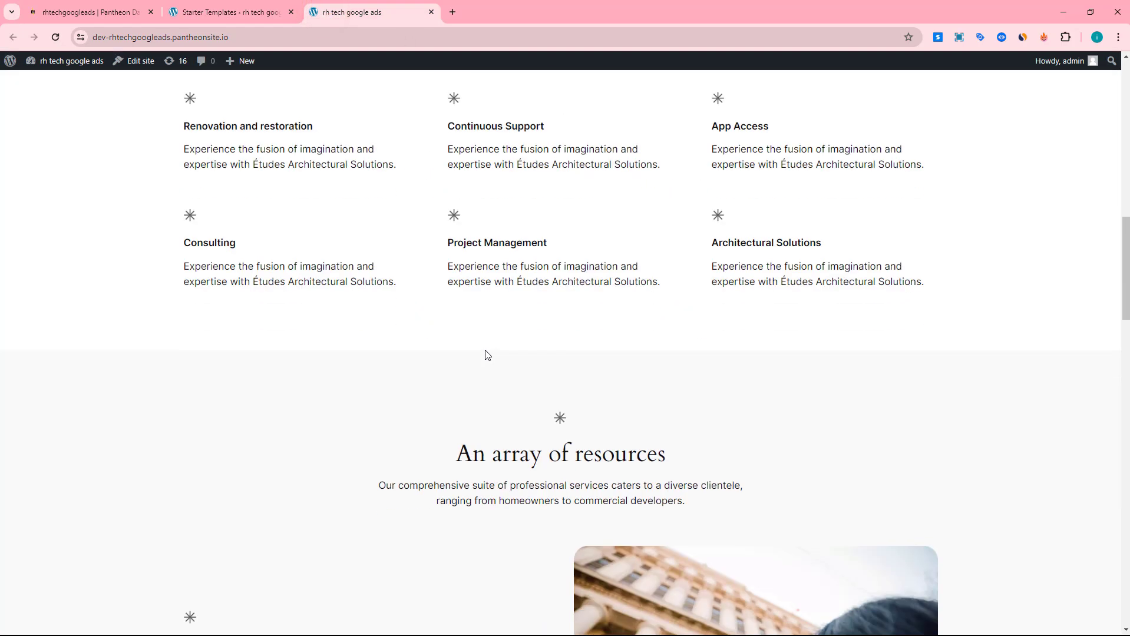
Return to the Starter Templates page, choose to build with Classic Starter Templates and dismiss the AI builder offer
scroll(487, 354, "down", 8)
scroll(483, 365, "up", 18)
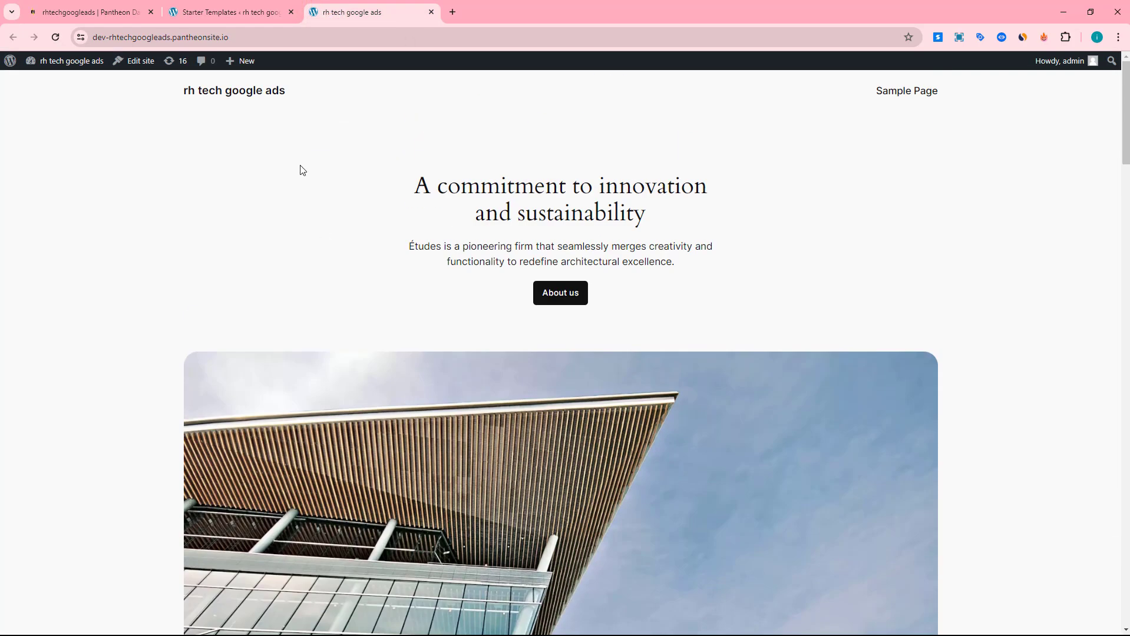
left_click(272, 10)
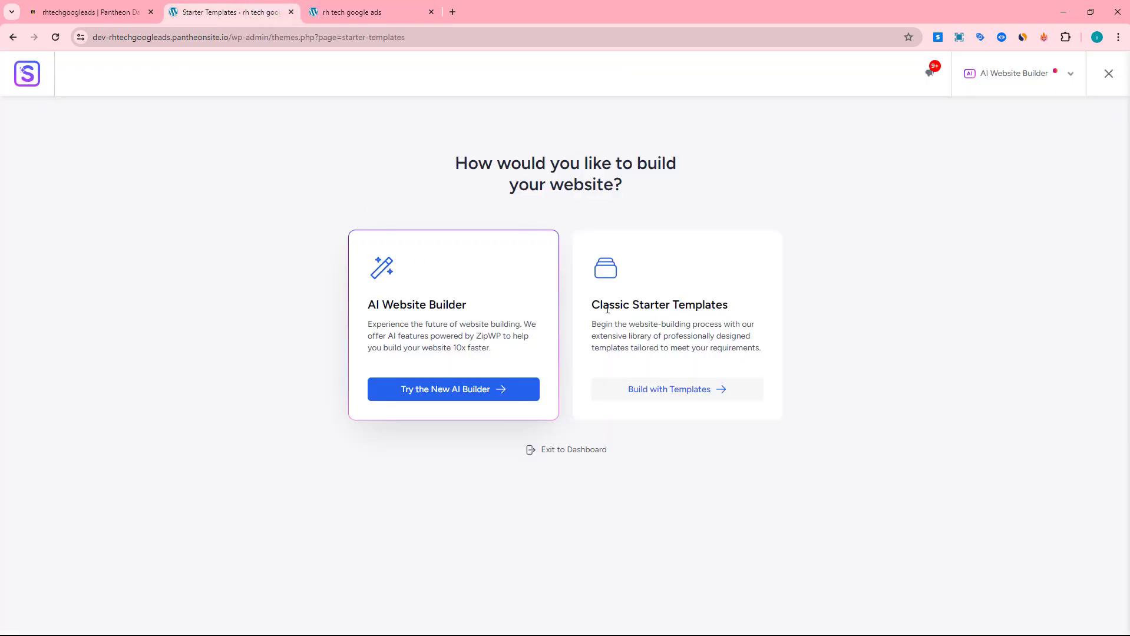
left_click(679, 393)
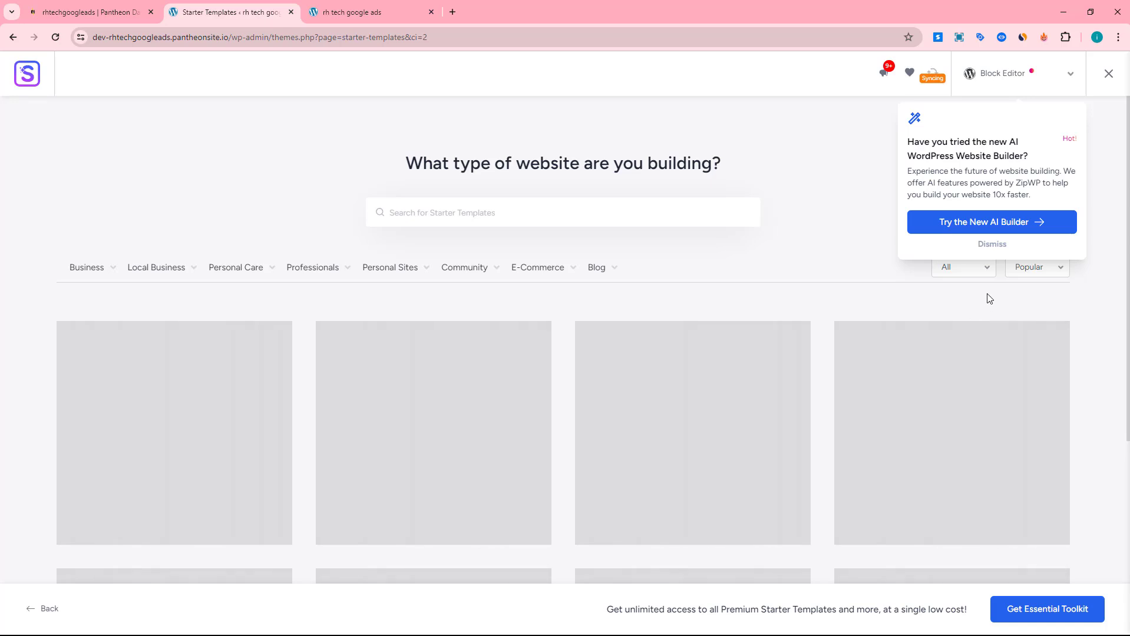
left_click(995, 245)
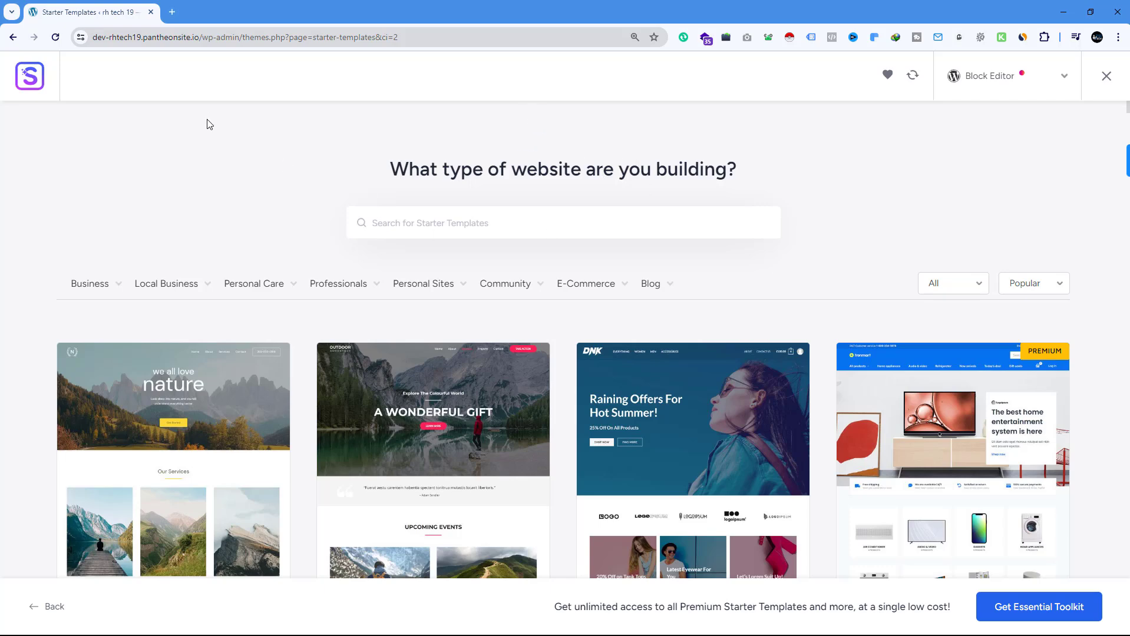
Check the site's address and look through the popular Block Editor starter templates, both free and premium
left_click_drag(200, 38, 92, 38)
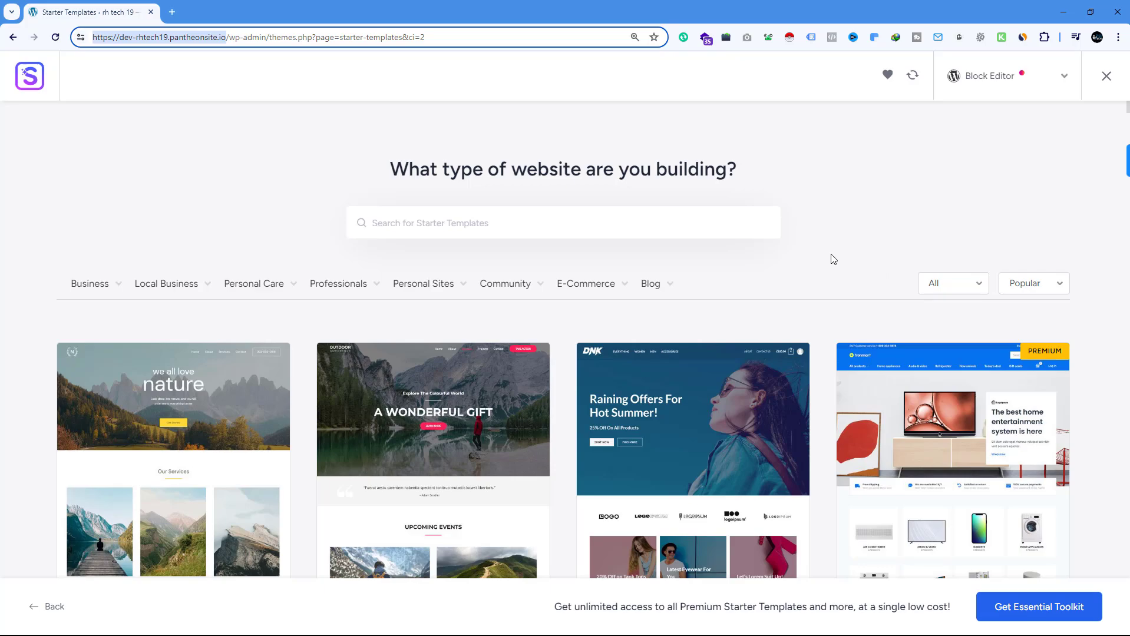
scroll(390, 192, "down", 10)
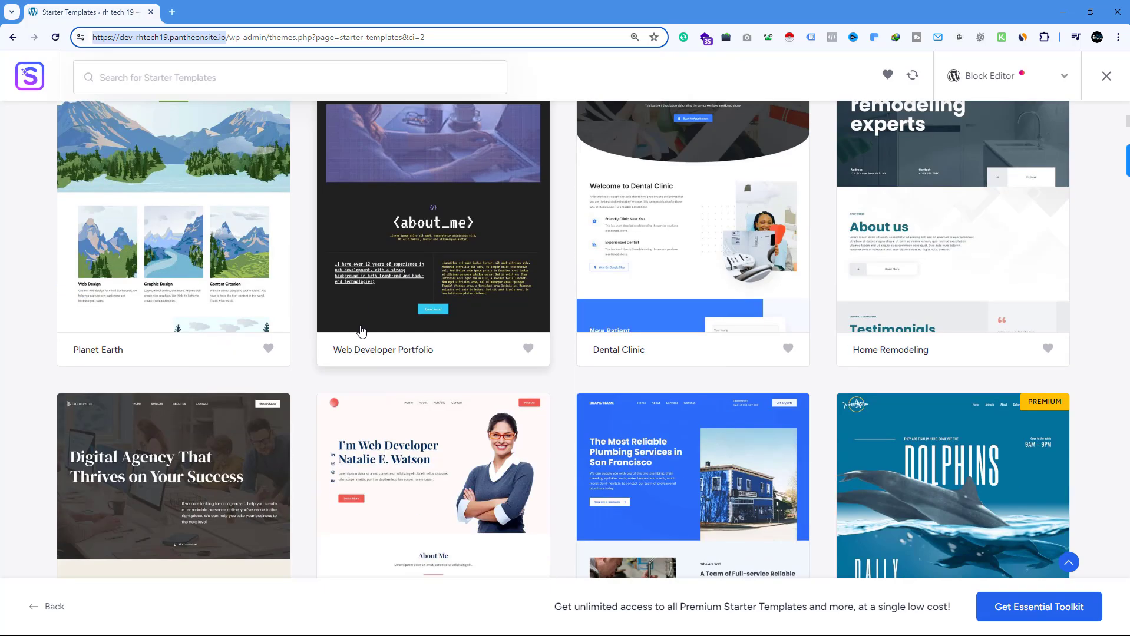
scroll(359, 333, "down", 3)
scroll(359, 334, "up", 15)
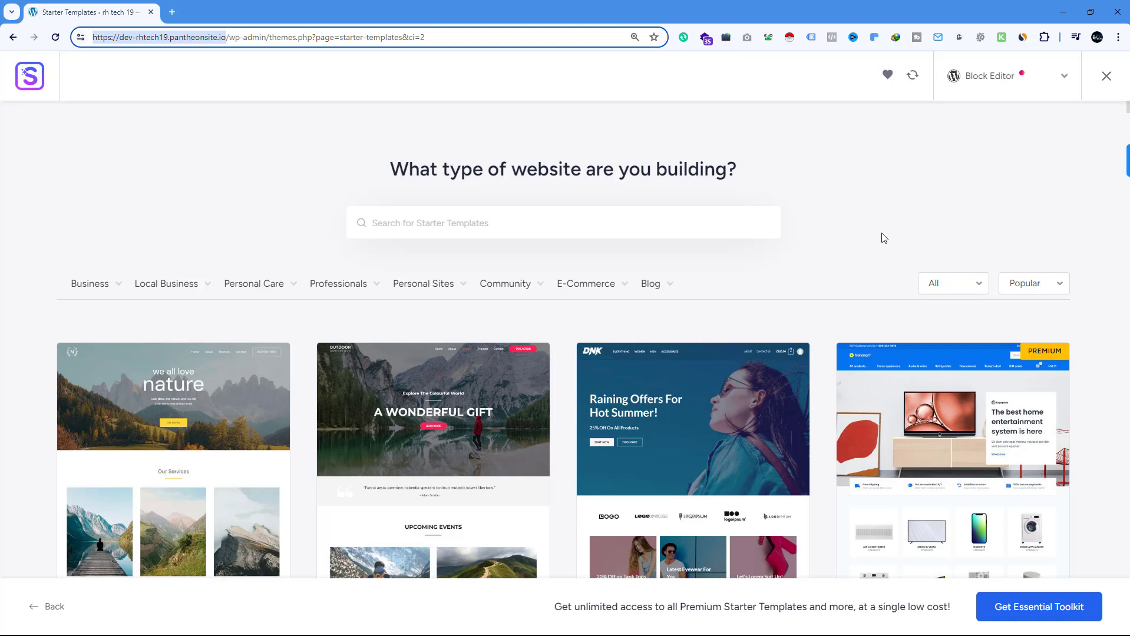
left_click(216, 89)
left_click_drag(200, 38, 88, 42)
scroll(365, 293, "down", 9)
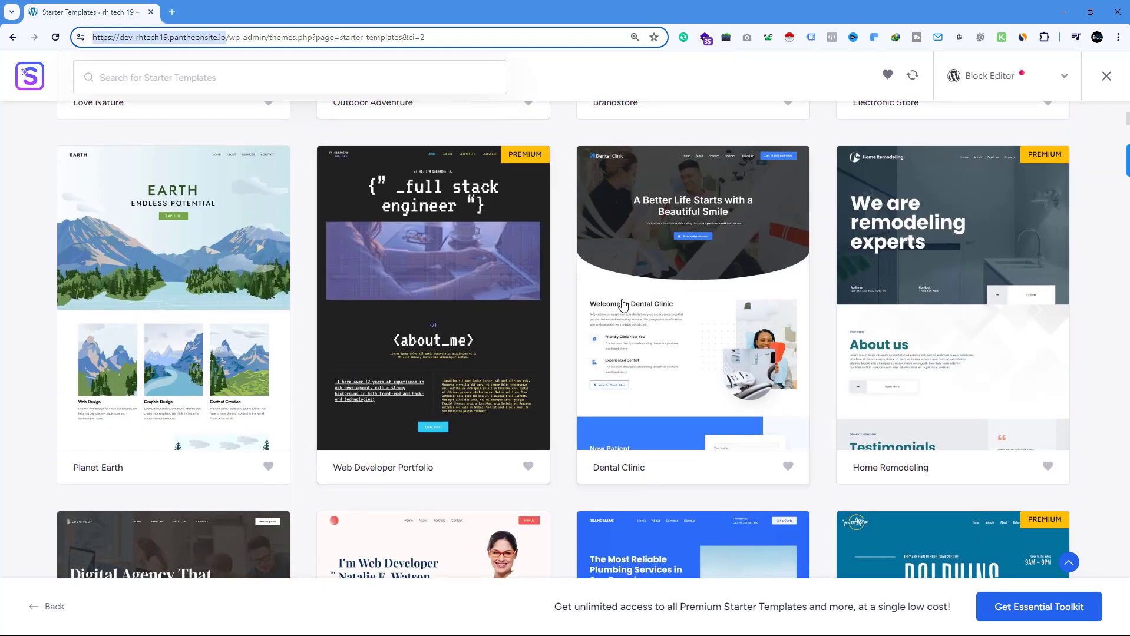
scroll(625, 289, "up", 9)
scroll(625, 289, "up", 1)
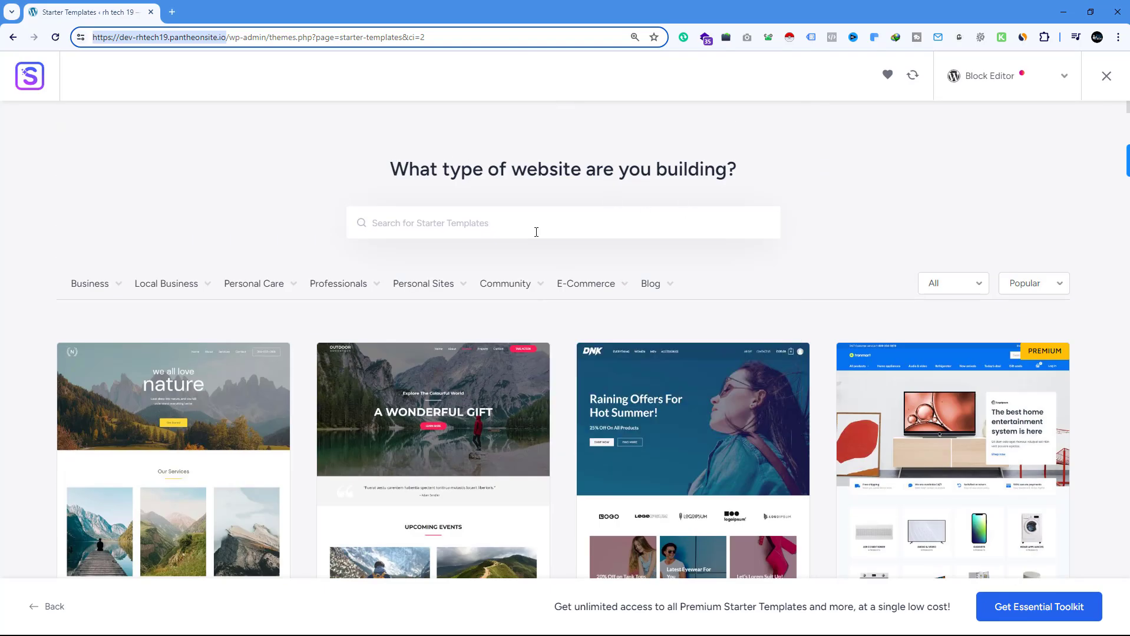
scroll(589, 277, "down", 10)
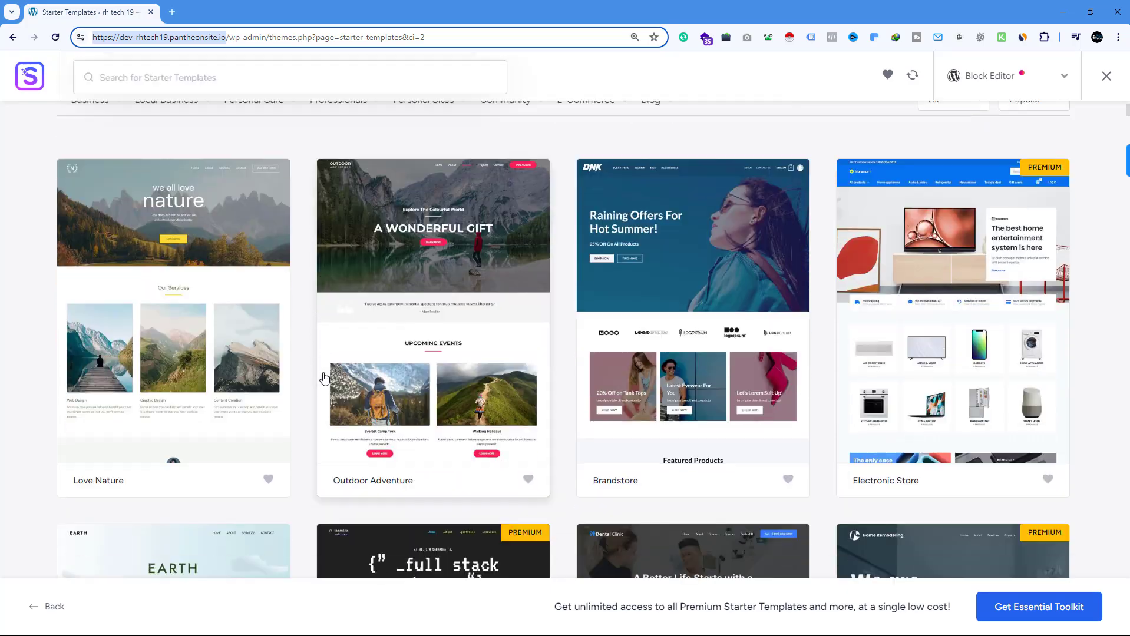
scroll(267, 312, "down", 9)
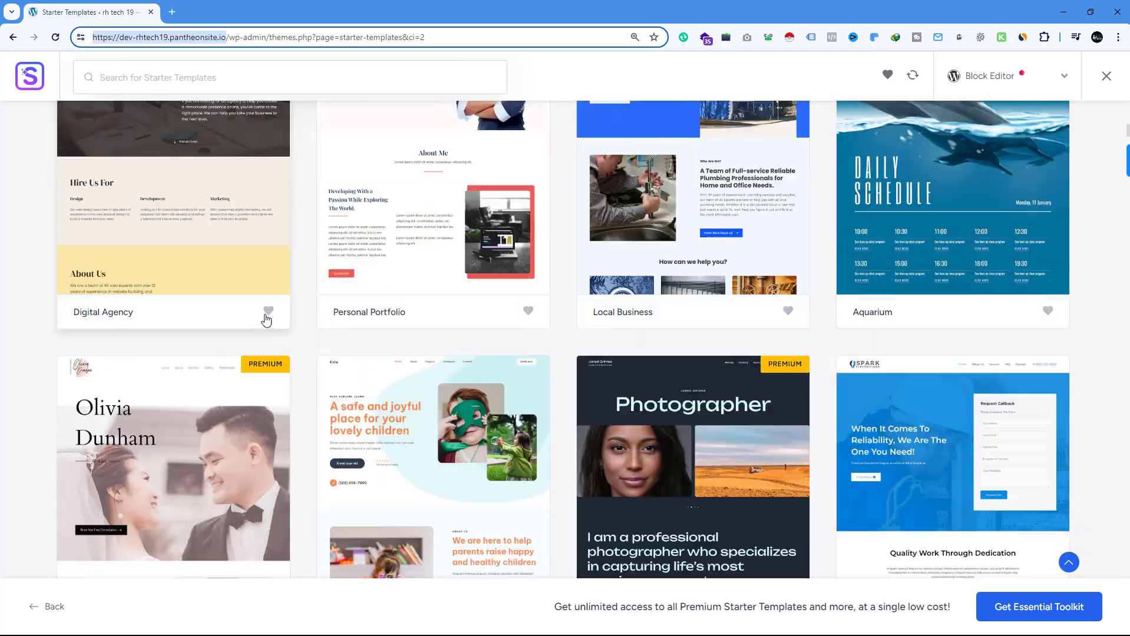
scroll(266, 320, "down", 6)
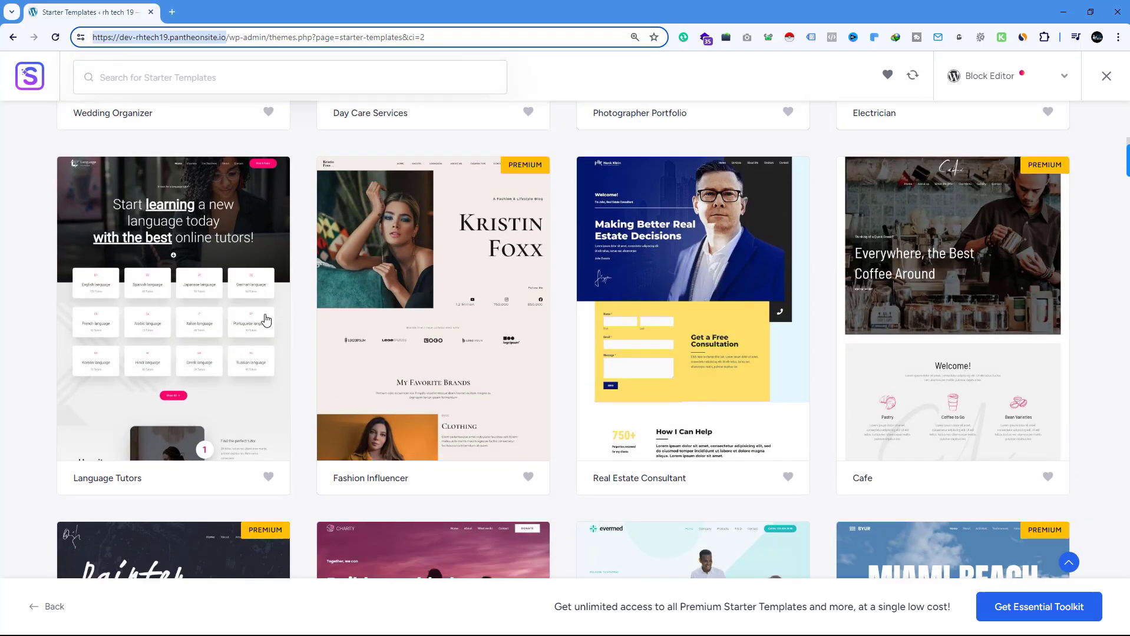
scroll(267, 320, "up", 20)
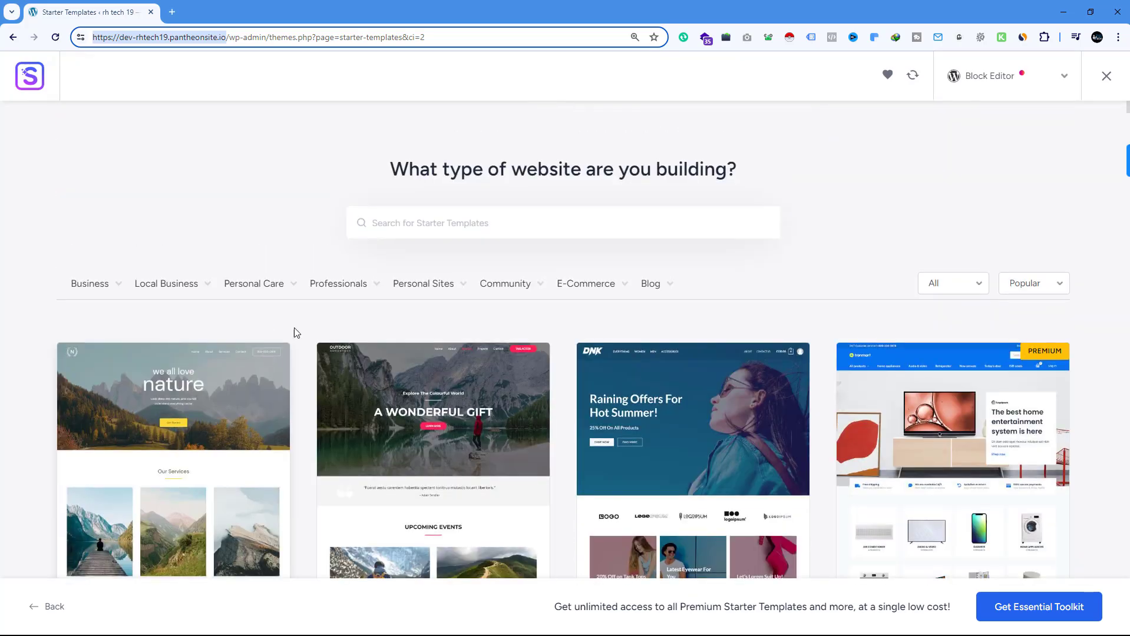
Filter the starter templates by the E-Commerce category Online Shop and look through the matching designs
mouse_move(559, 291)
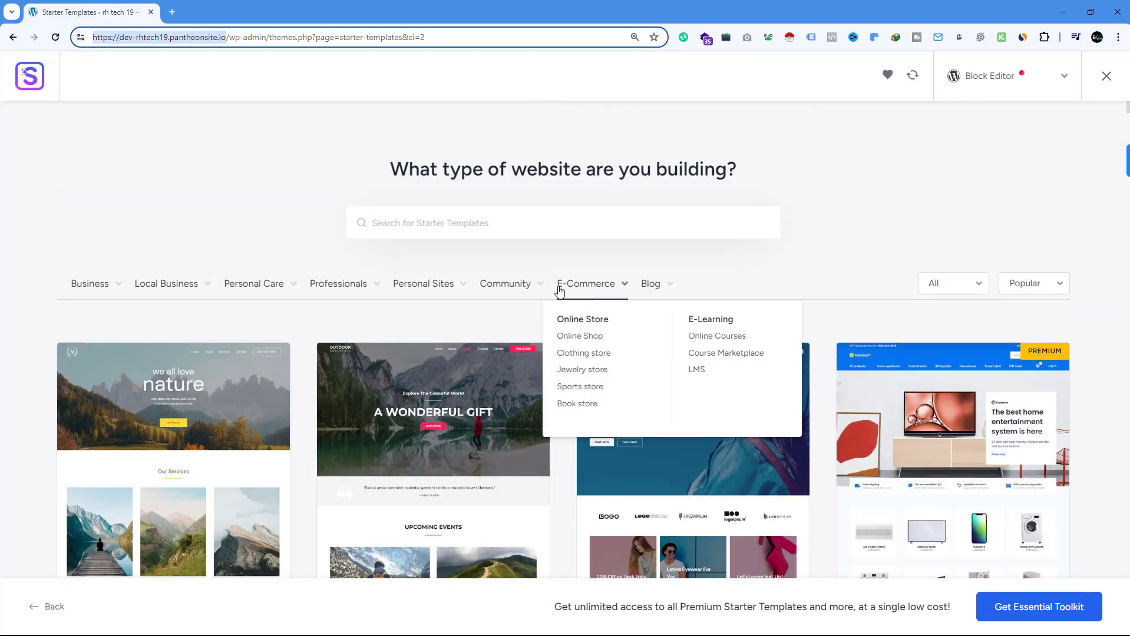
left_click(577, 336)
mouse_move(168, 286)
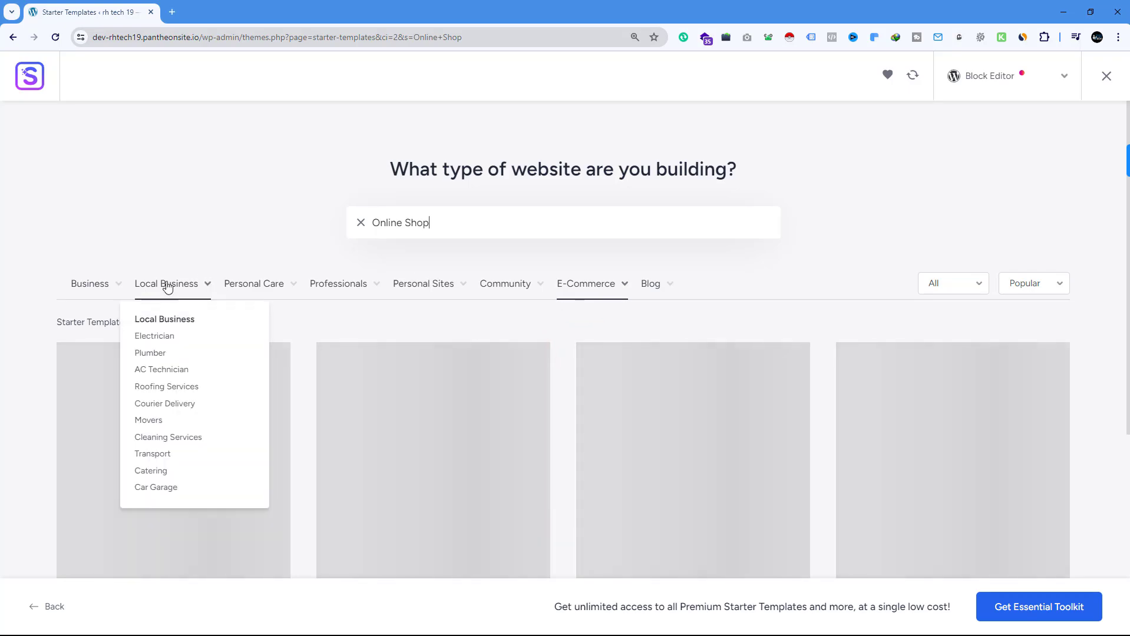
scroll(103, 272, "down", 6)
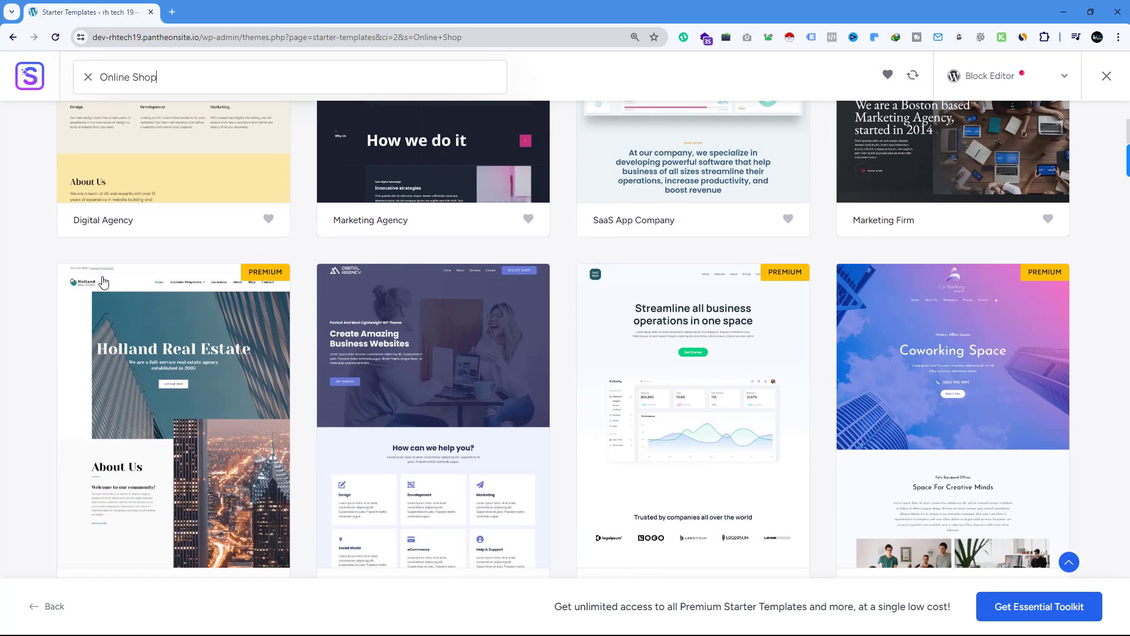
scroll(99, 298, "down", 5)
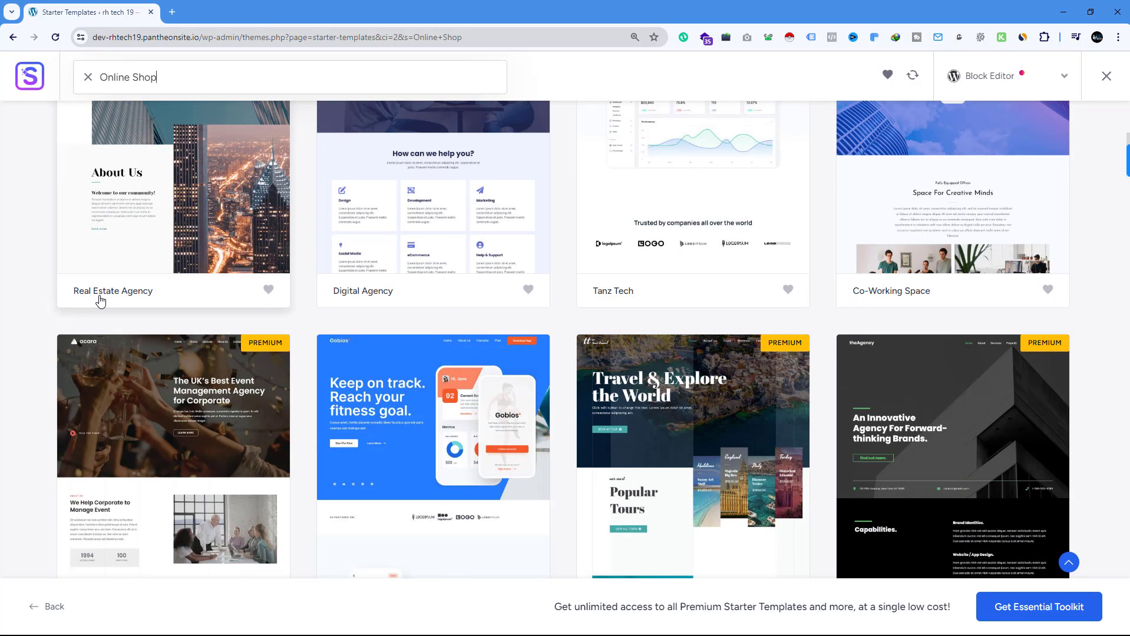
scroll(100, 302, "down", 3)
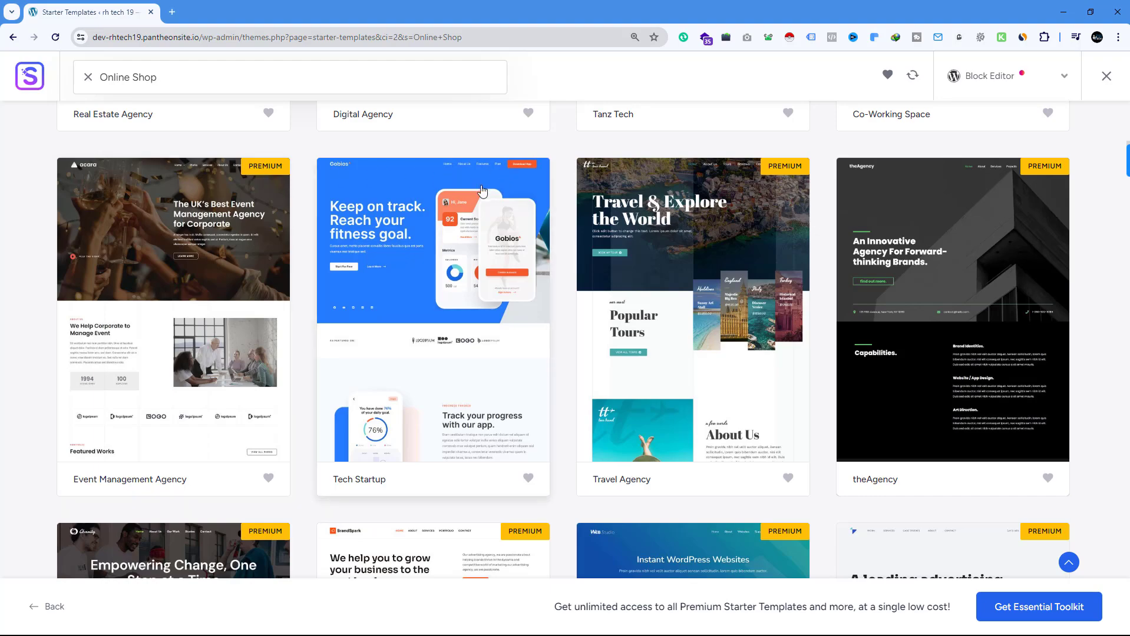
scroll(934, 210, "down", 6)
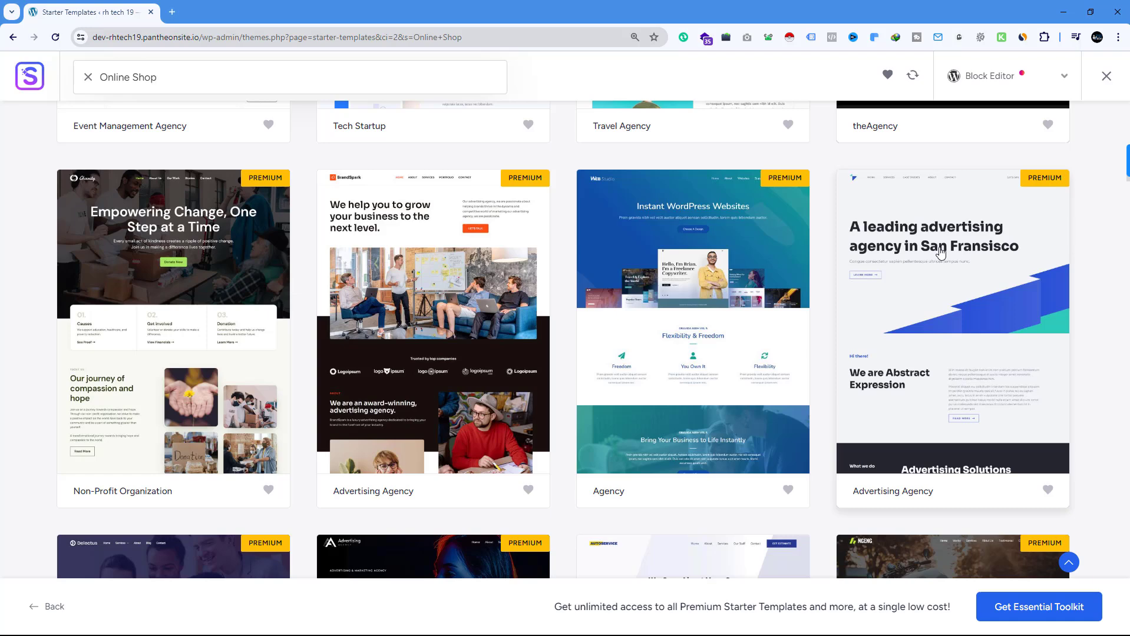
scroll(941, 252, "down", 2)
scroll(941, 253, "down", 3)
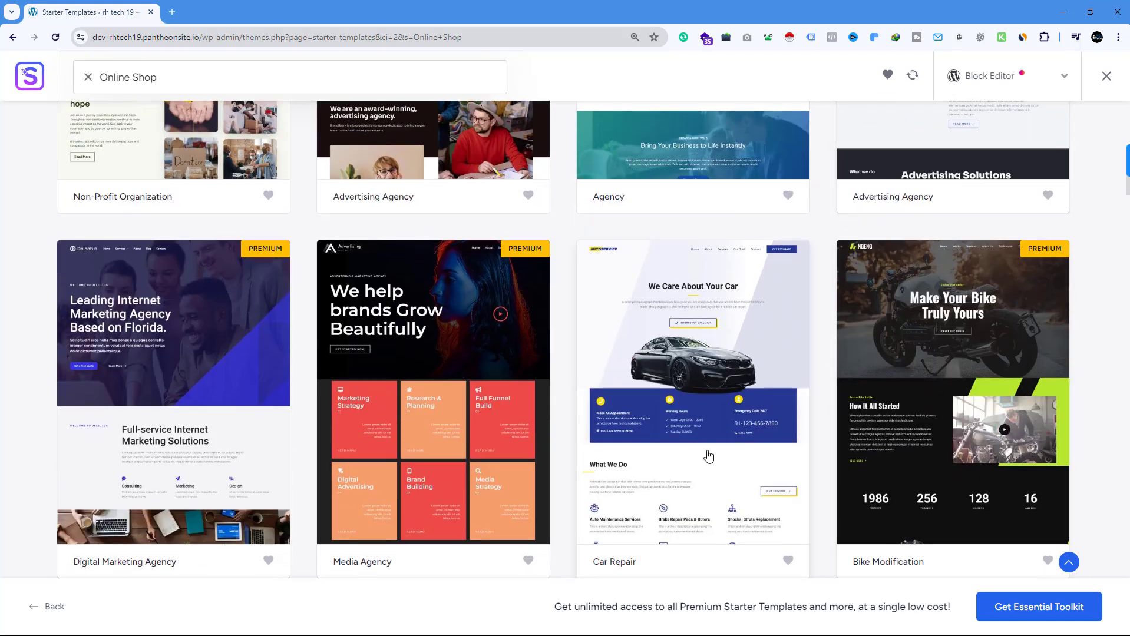
scroll(687, 432, "down", 5)
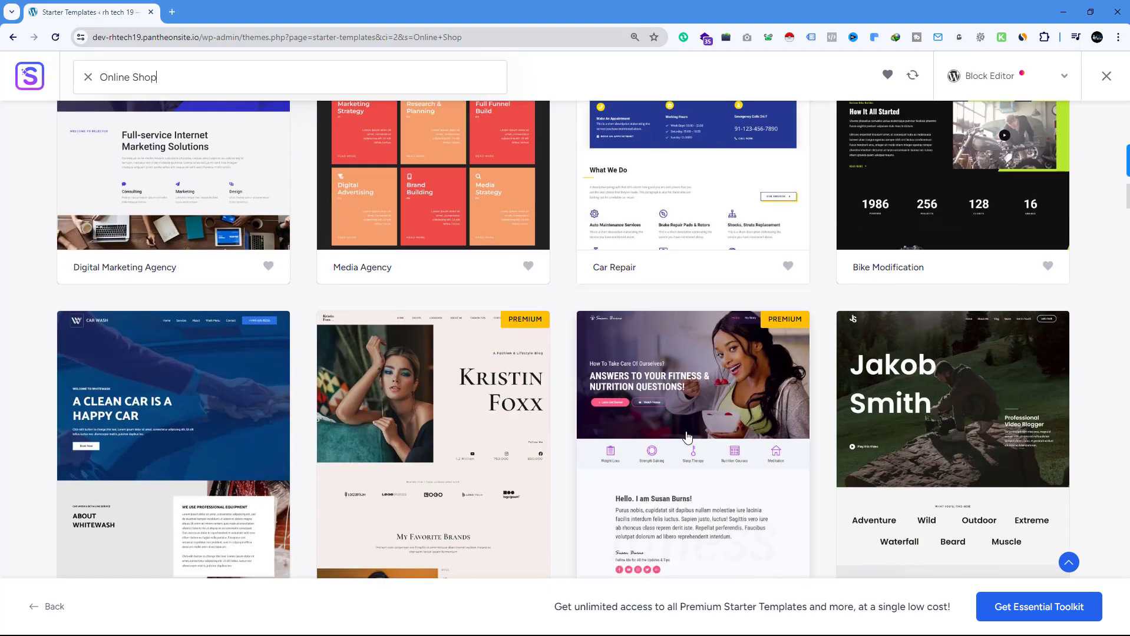
scroll(687, 436, "down", 1)
scroll(687, 433, "up", 8)
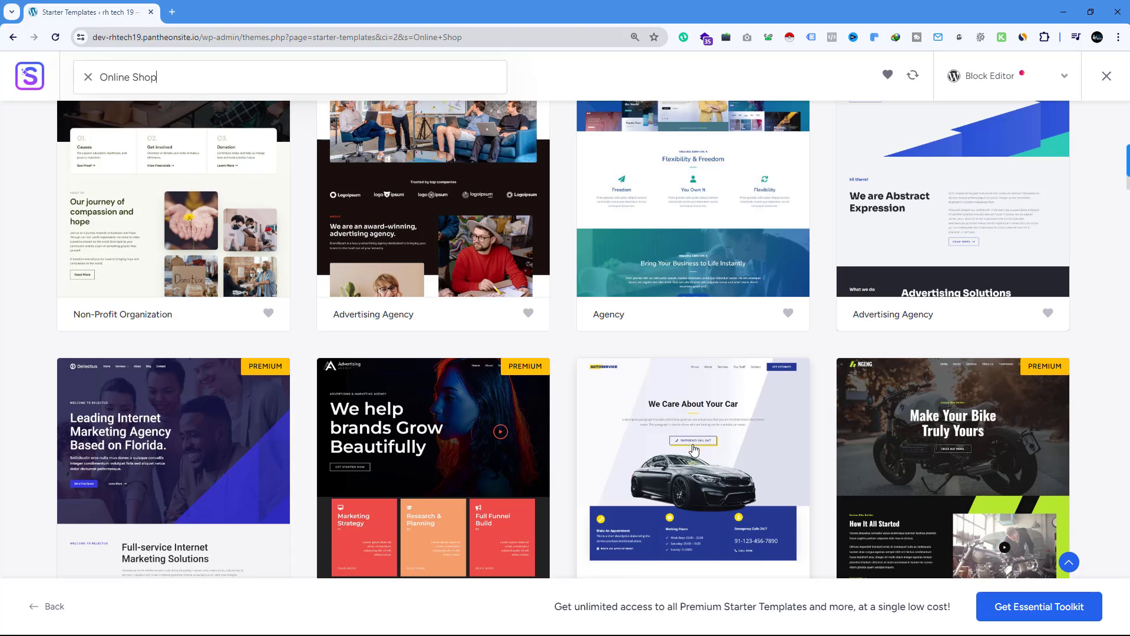
scroll(694, 451, "down", 8)
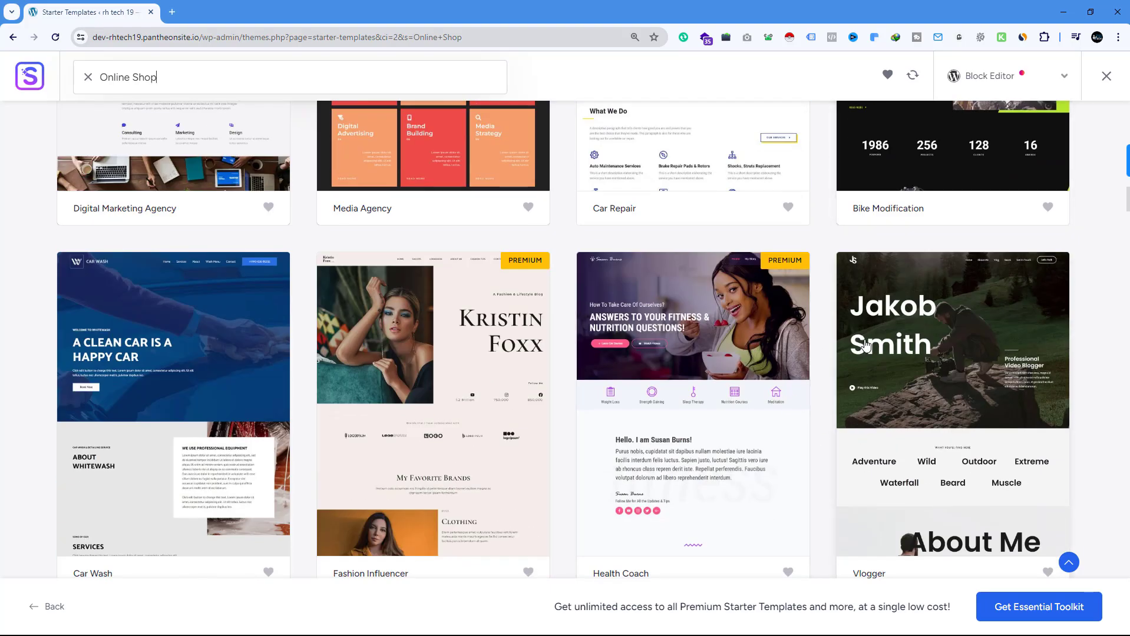
scroll(228, 357, "down", 8)
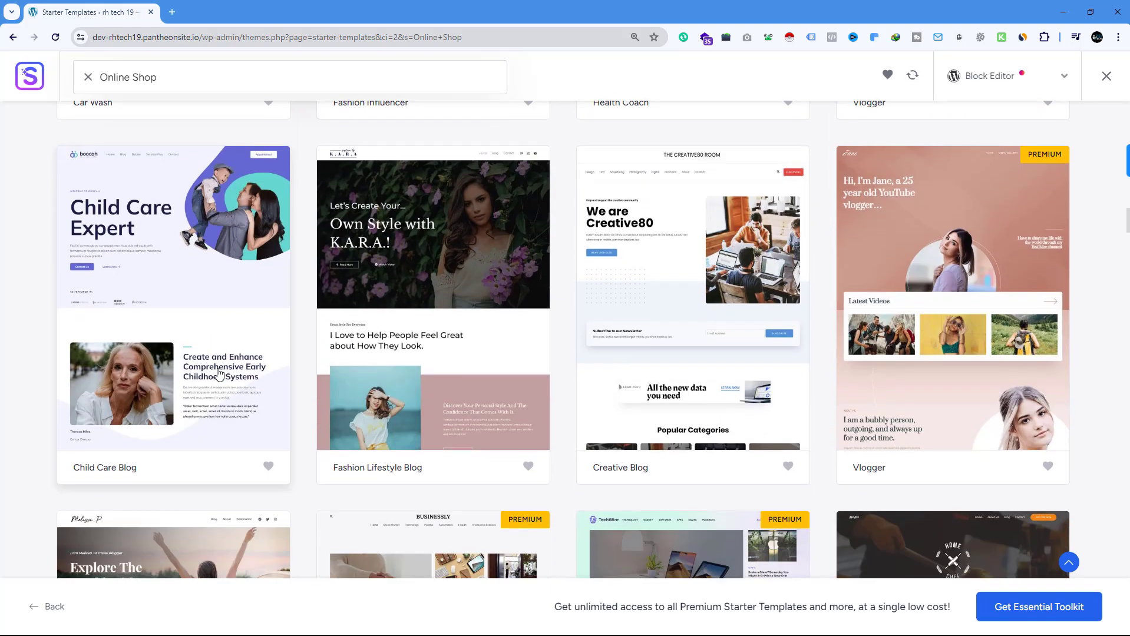
scroll(337, 400, "down", 4)
scroll(337, 399, "down", 4)
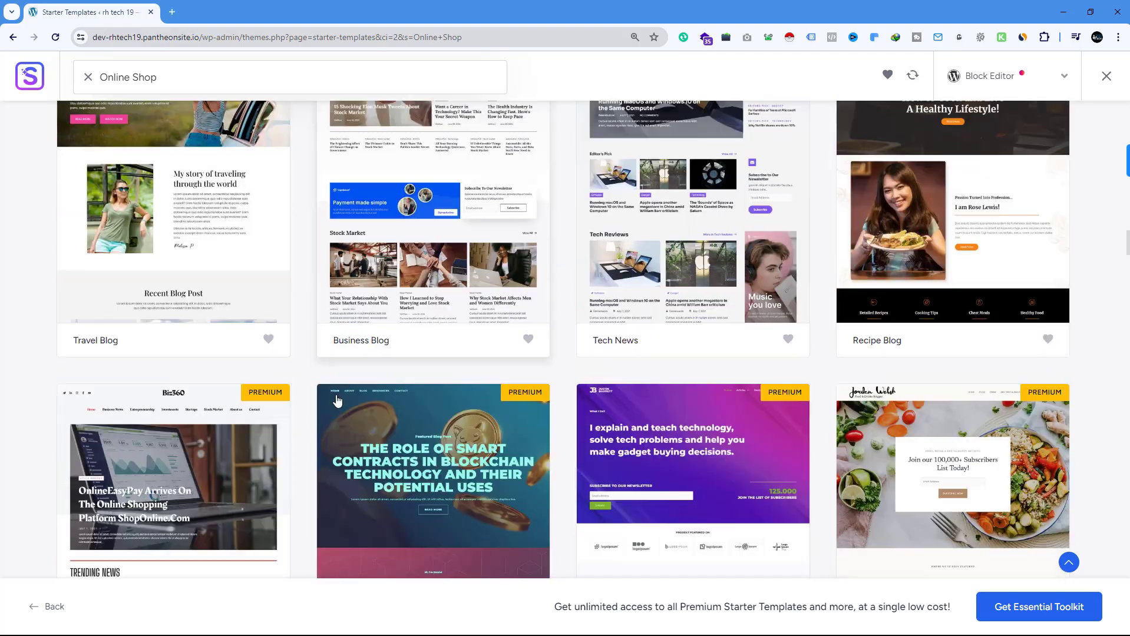
scroll(337, 400, "up", 20)
scroll(337, 402, "up", 3)
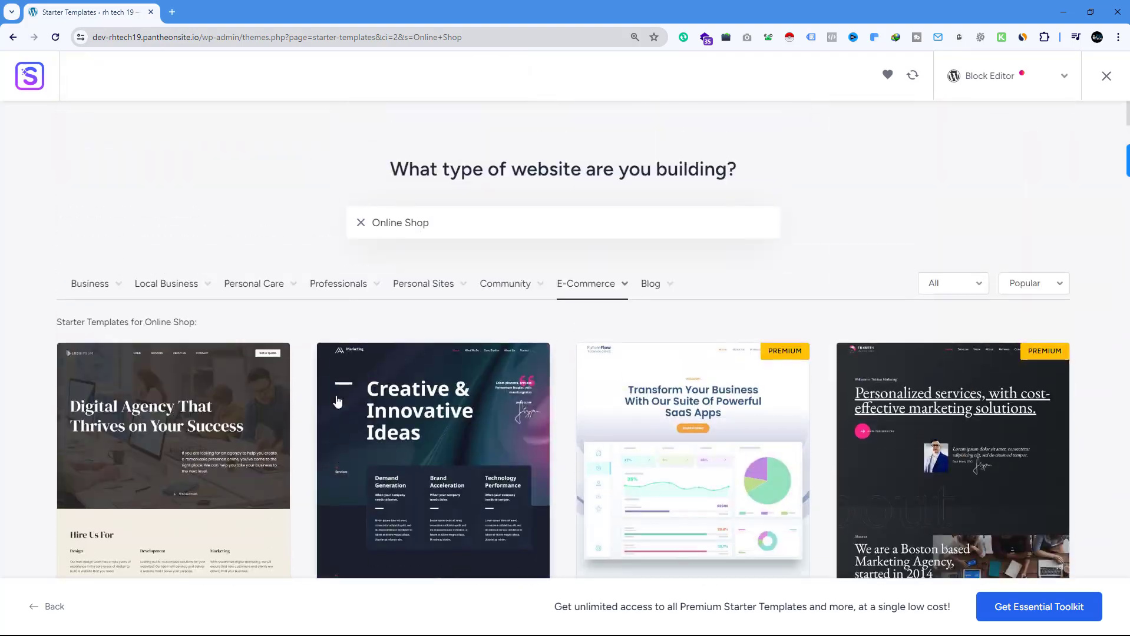
Filter the starter templates by the E-Commerce category Clothing store and select the Home and Garden Decor template
mouse_move(619, 297)
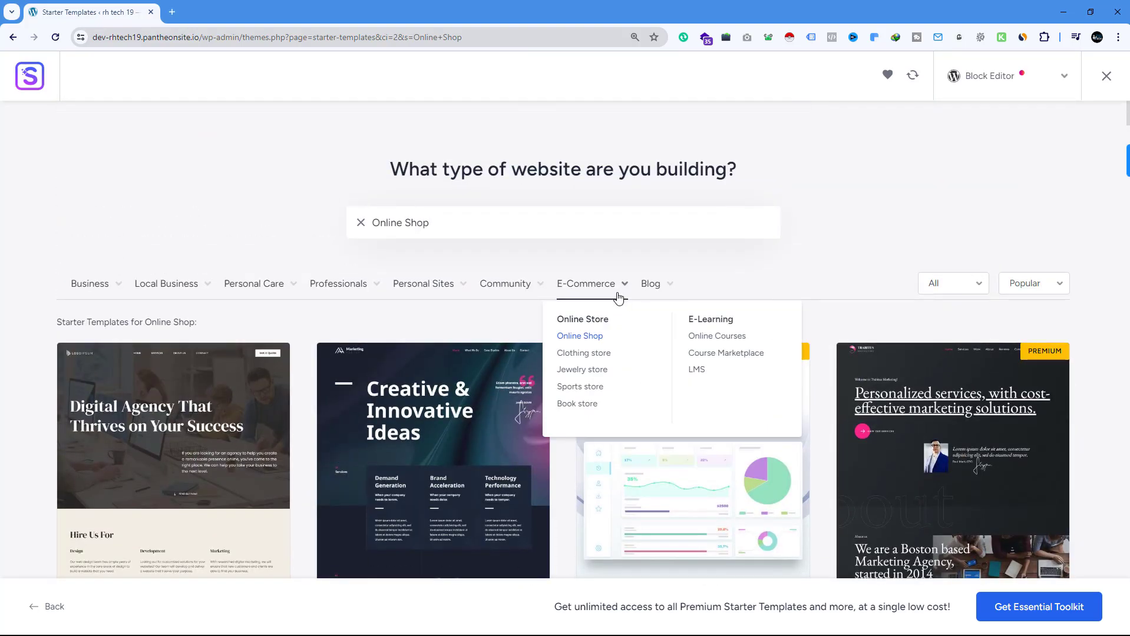
left_click(589, 352)
scroll(624, 251, "down", 2)
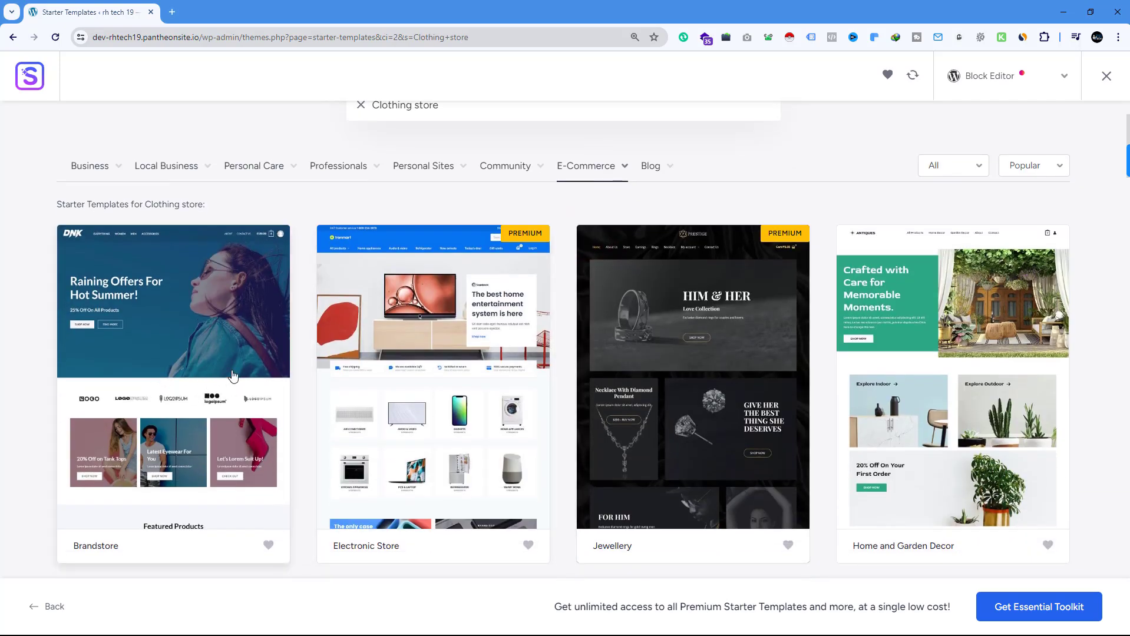
scroll(982, 360, "down", 3)
scroll(995, 326, "up", 3)
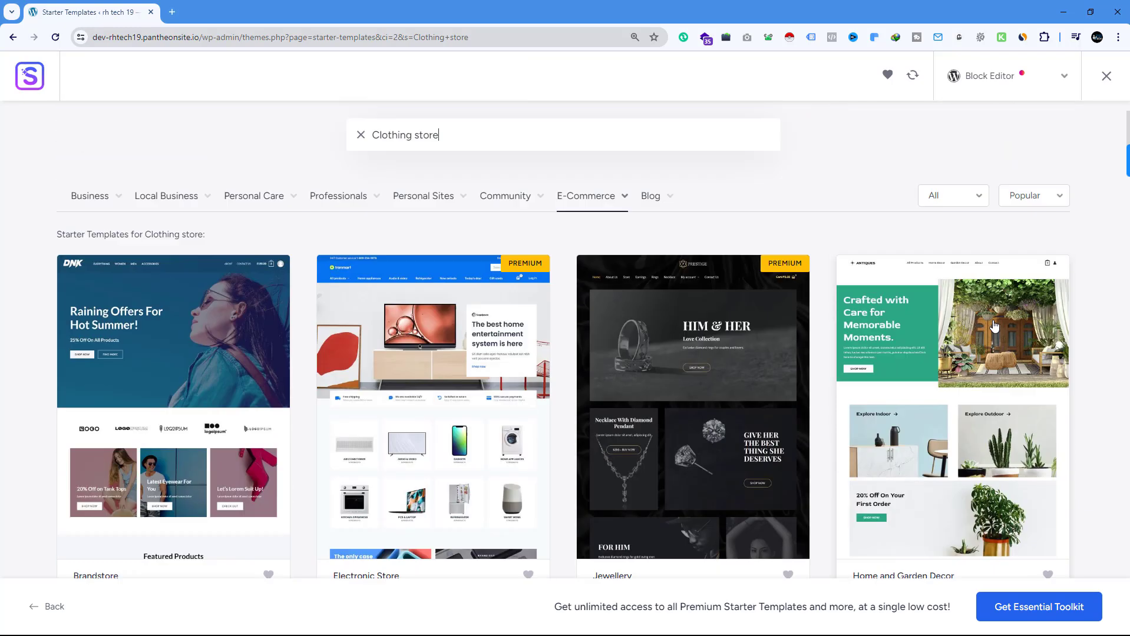
left_click(955, 429)
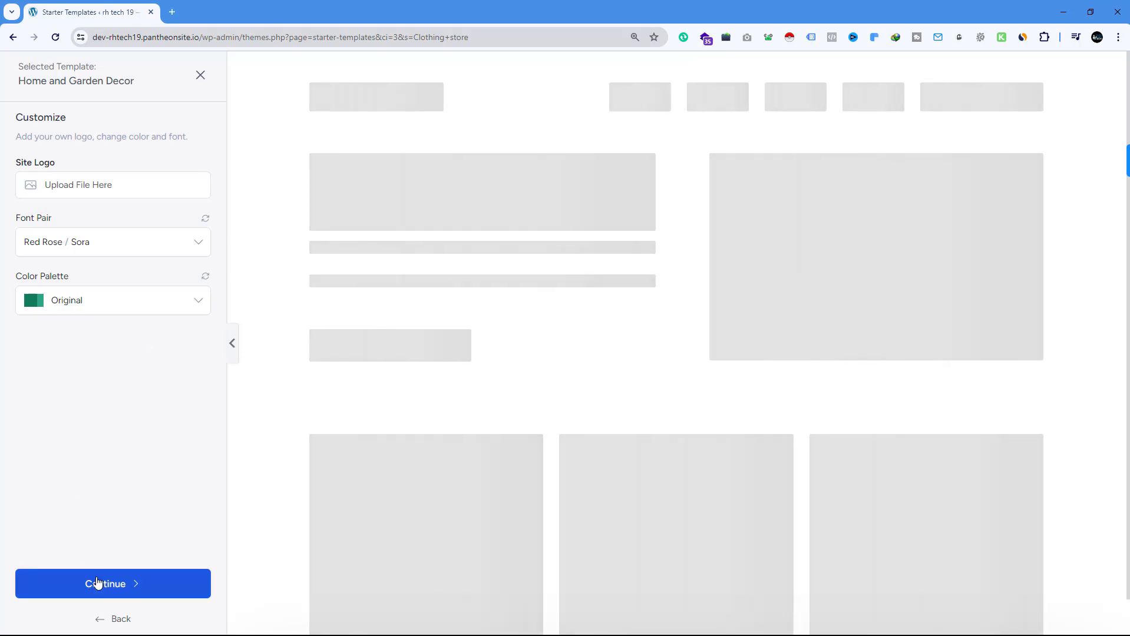
Build the website from the selected template with default customization and import options, skipping the extra features and the plugin update
left_click(115, 590)
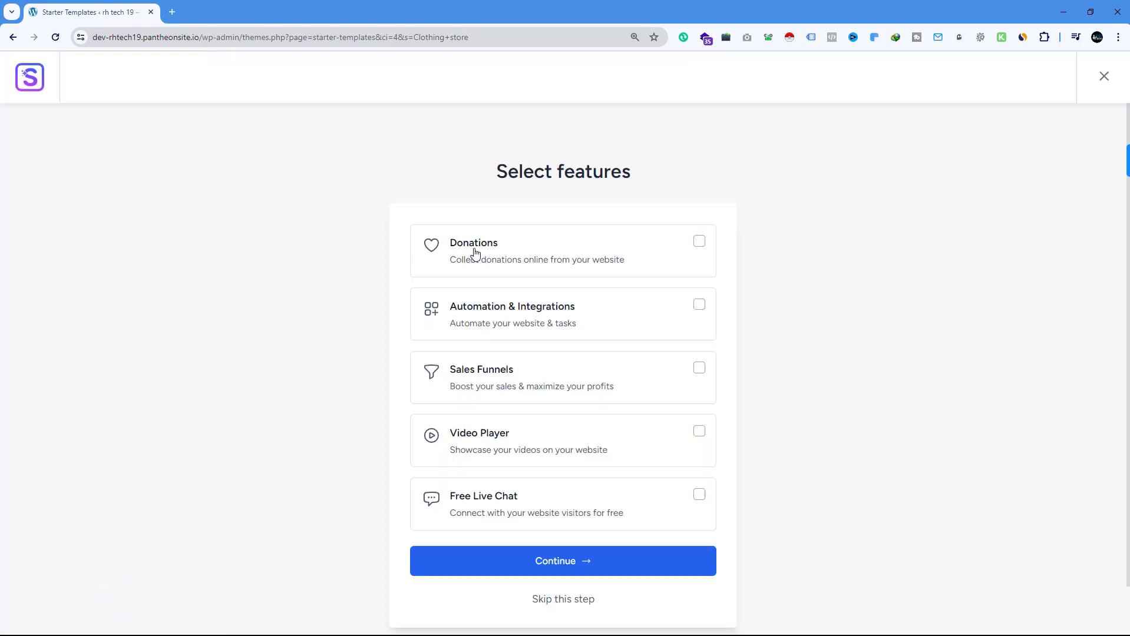
left_click(566, 600)
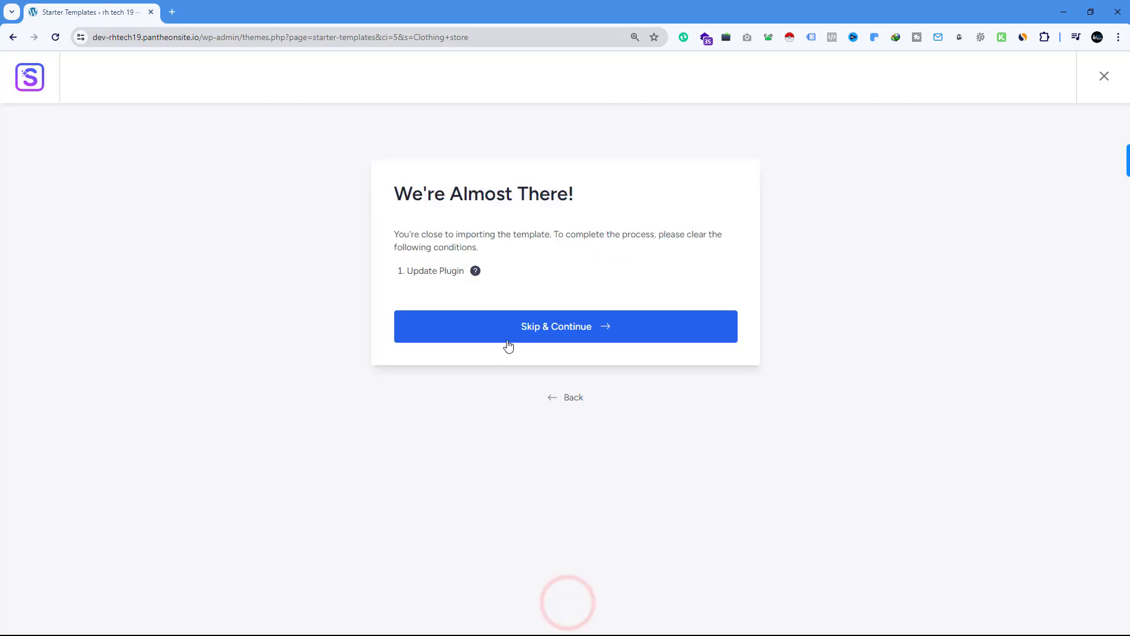
left_click(573, 331)
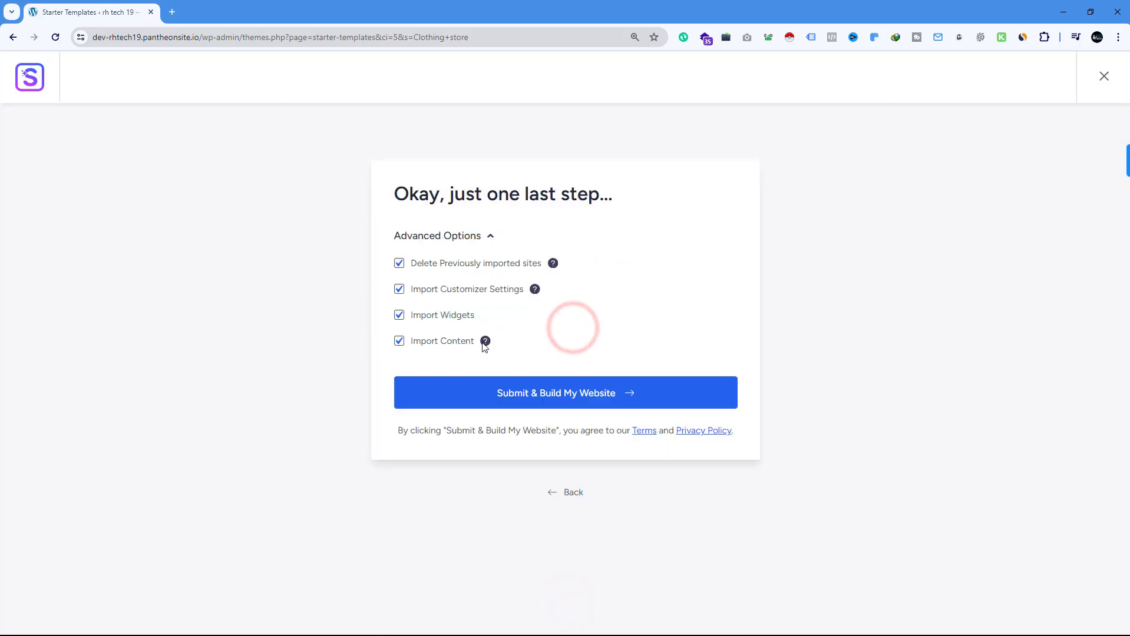
left_click(560, 394)
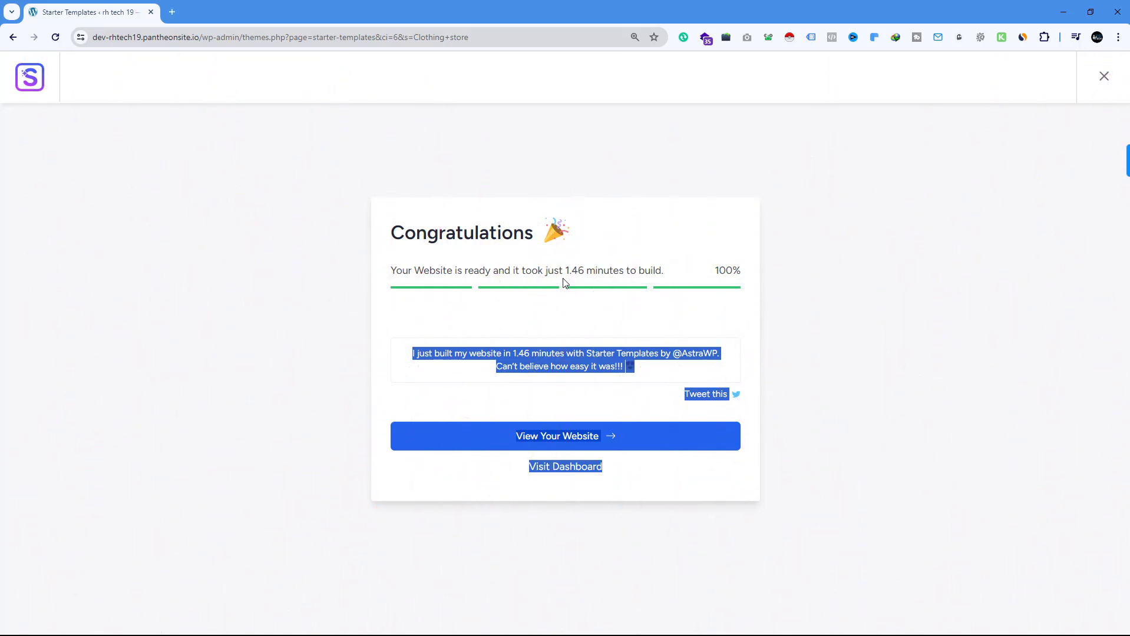
left_click(760, 240)
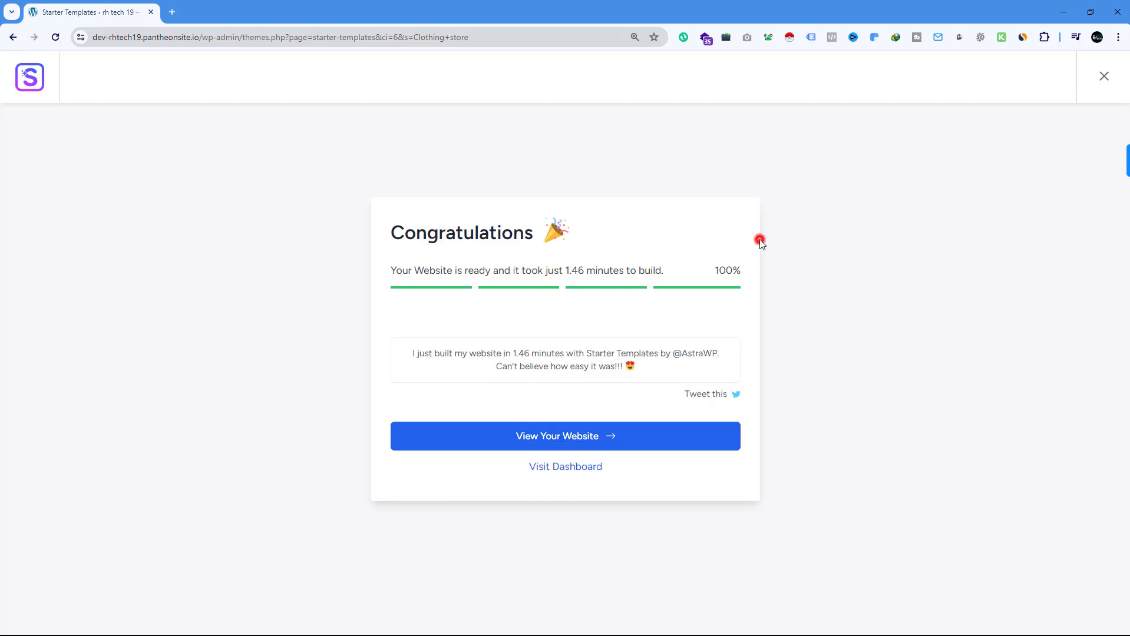
Go to the WordPress dashboard, and open the live site and its store in separate new browser tabs
left_click(549, 469)
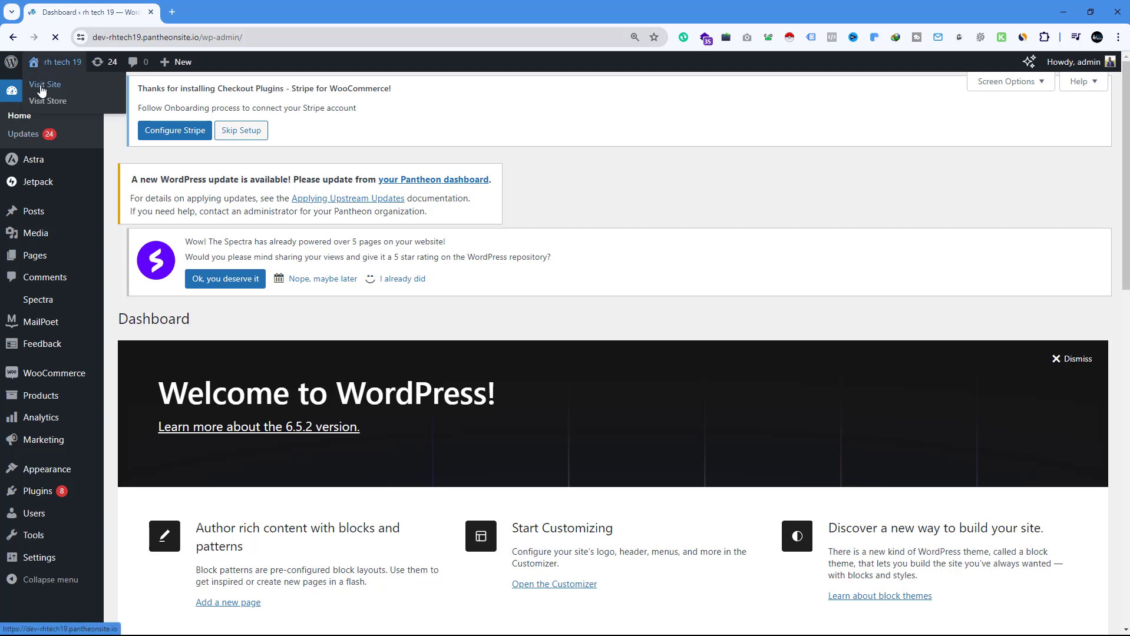
right_click(39, 85)
left_click(66, 91)
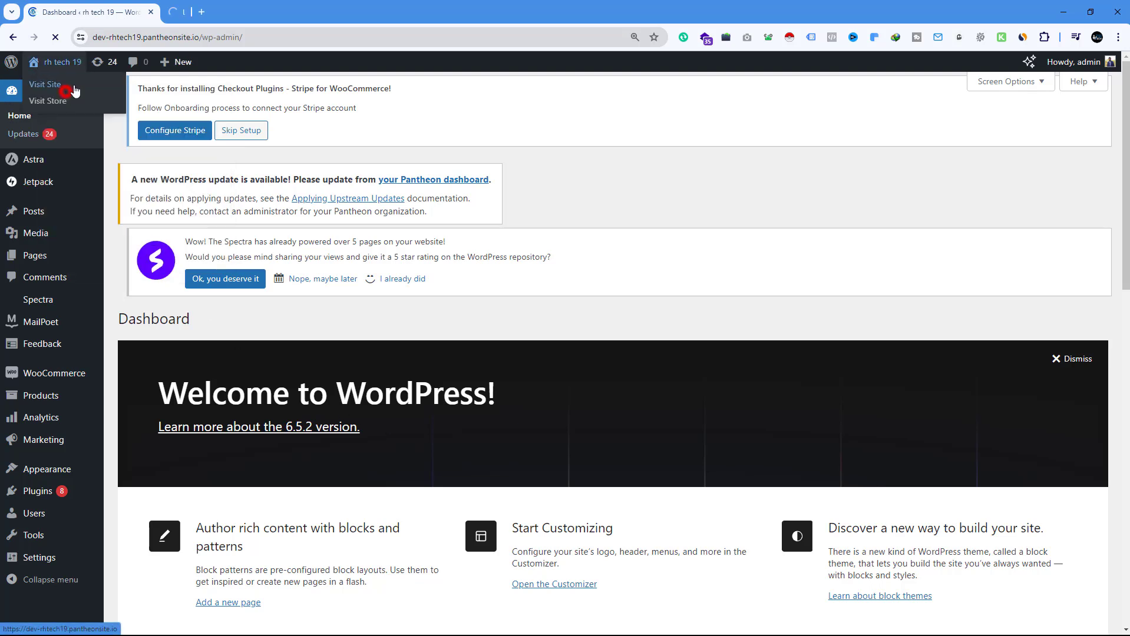
right_click(44, 100)
left_click(89, 112)
left_click(261, 8)
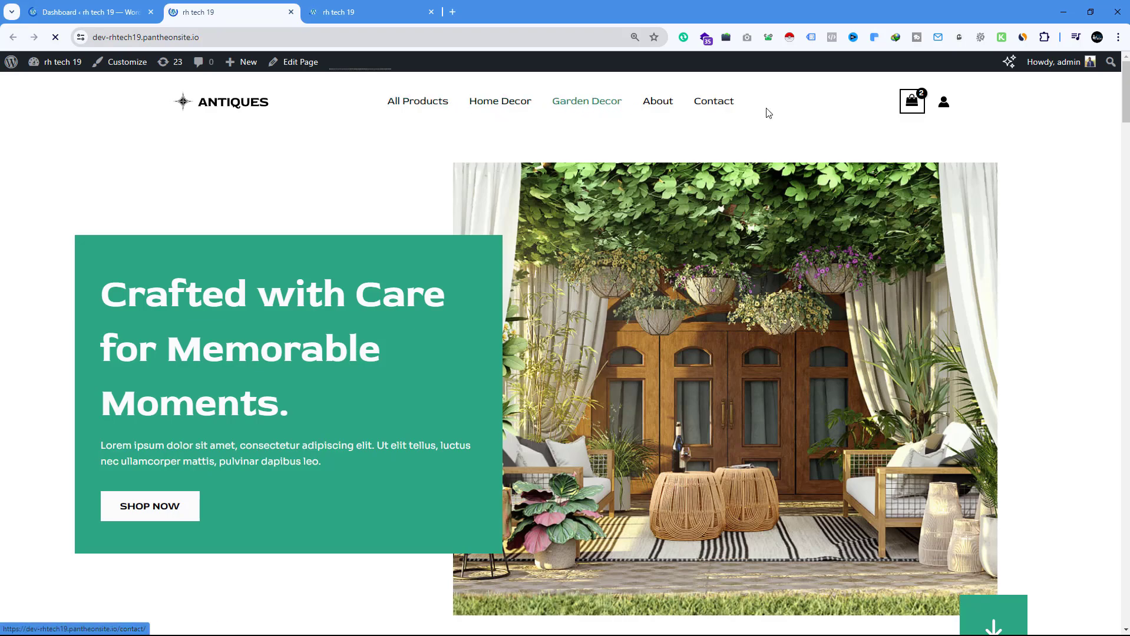
Look through the homepage of the newly built site, from the hero banner down to the Unique Designs section
scroll(777, 264, "down", 15)
scroll(775, 276, "down", 7)
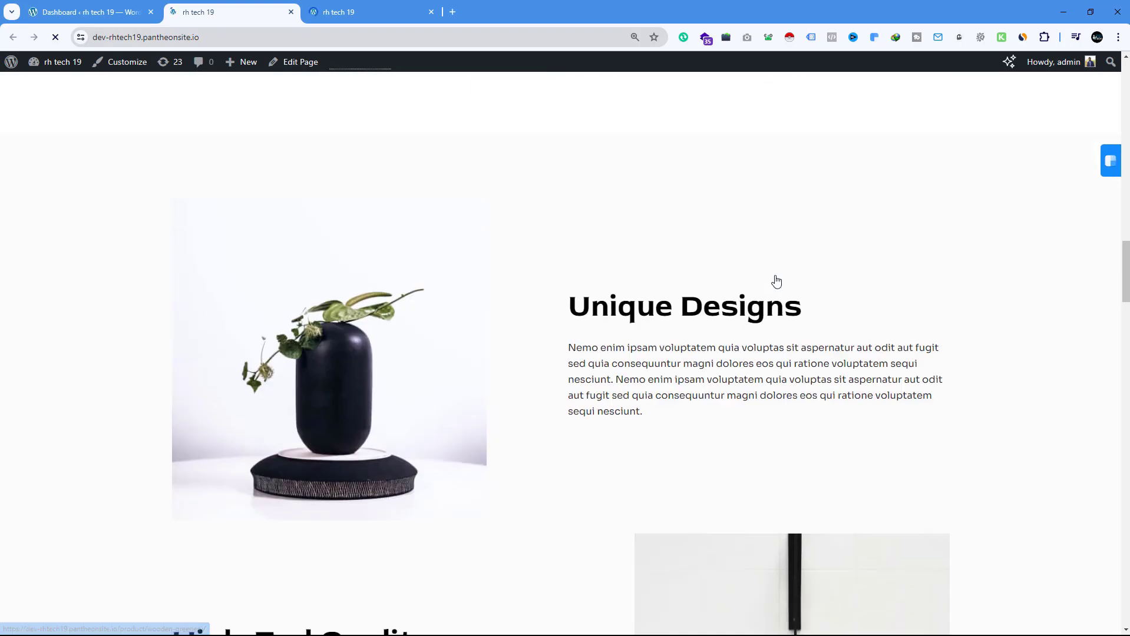
scroll(775, 276, "up", 20)
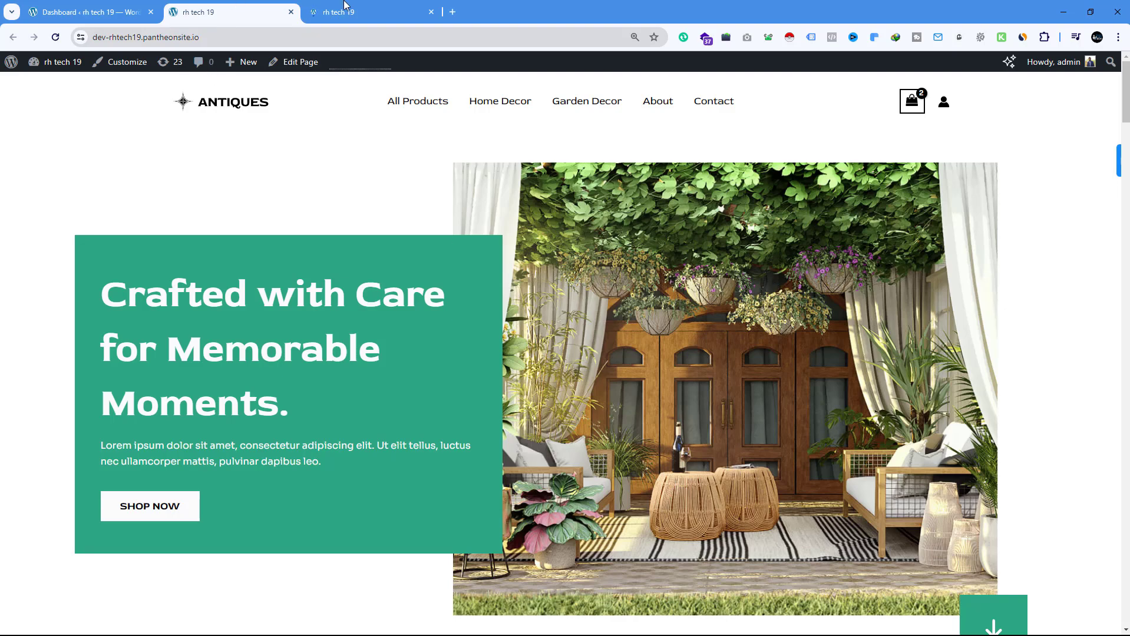
Close the second rh tech 19 tab and highlight the pantheonsite.io domain in the remaining site's address
left_click(401, 13)
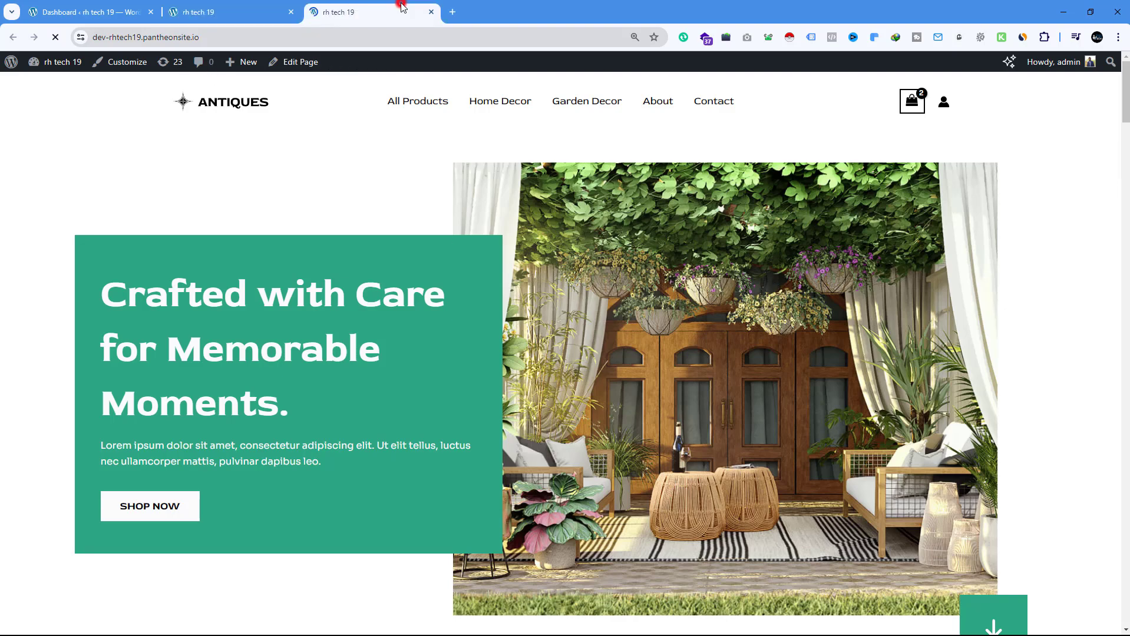
left_click(431, 12)
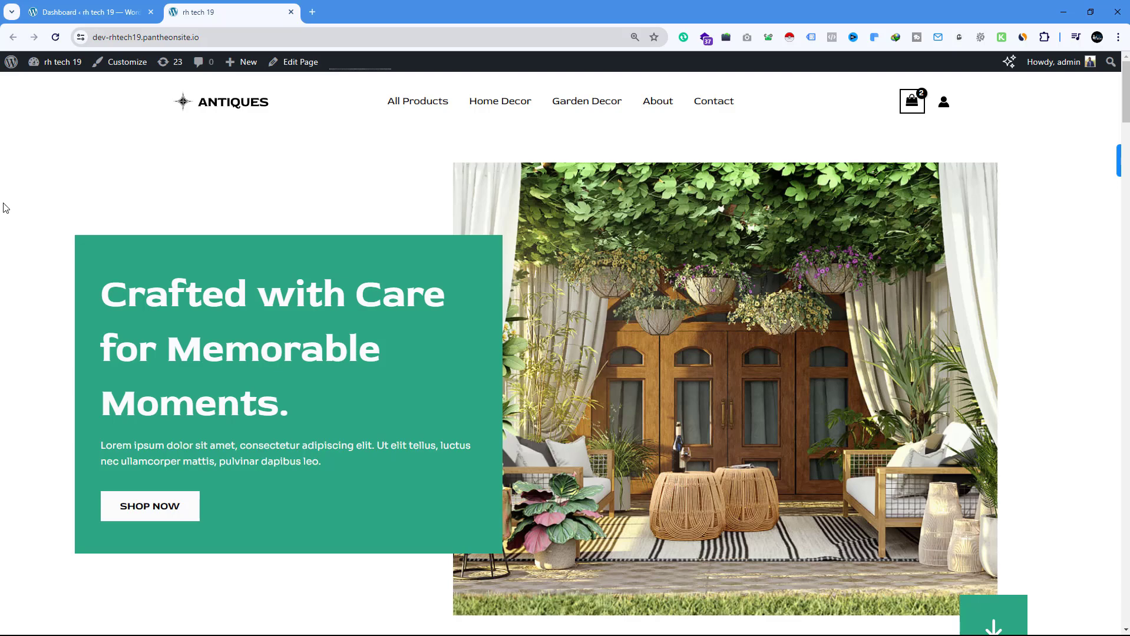
left_click_drag(171, 37, 224, 44)
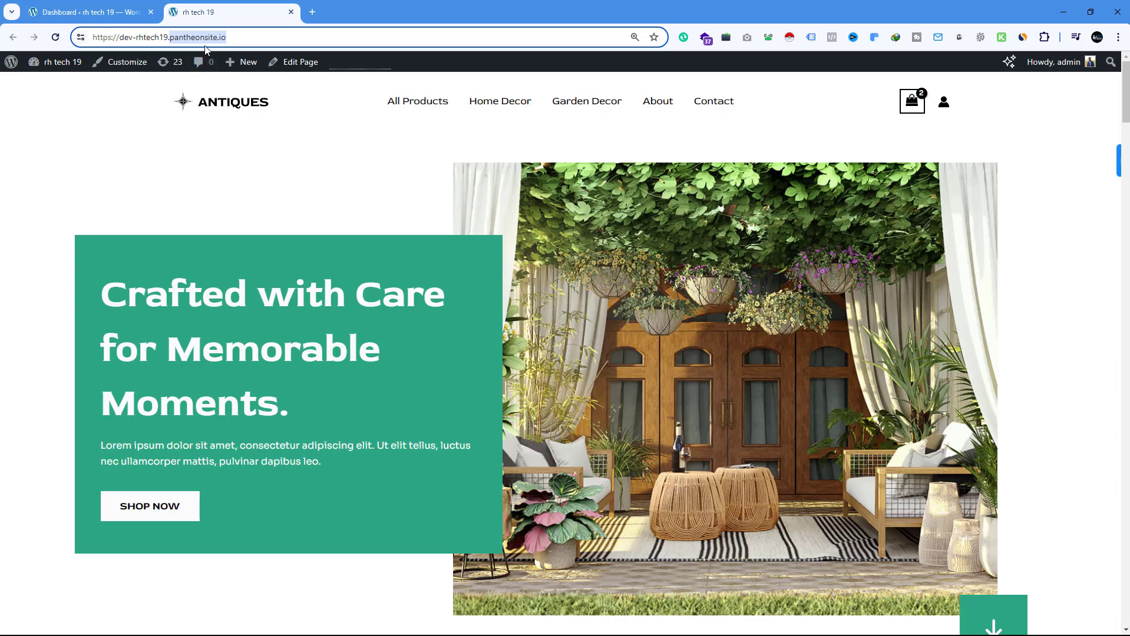